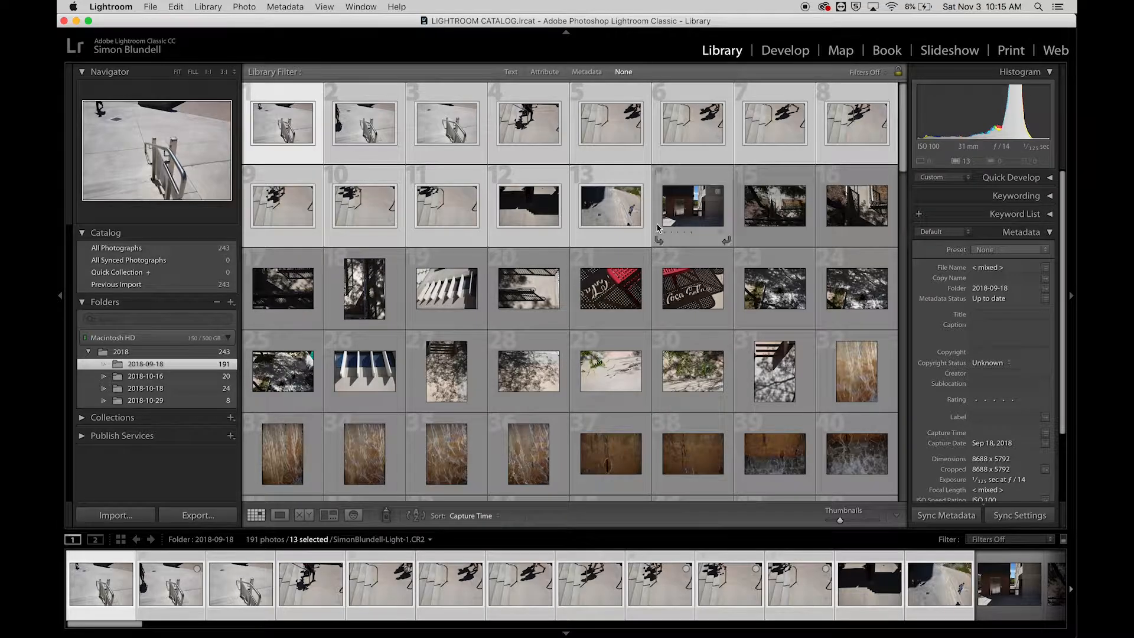
scroll(707, 337, "down", 10)
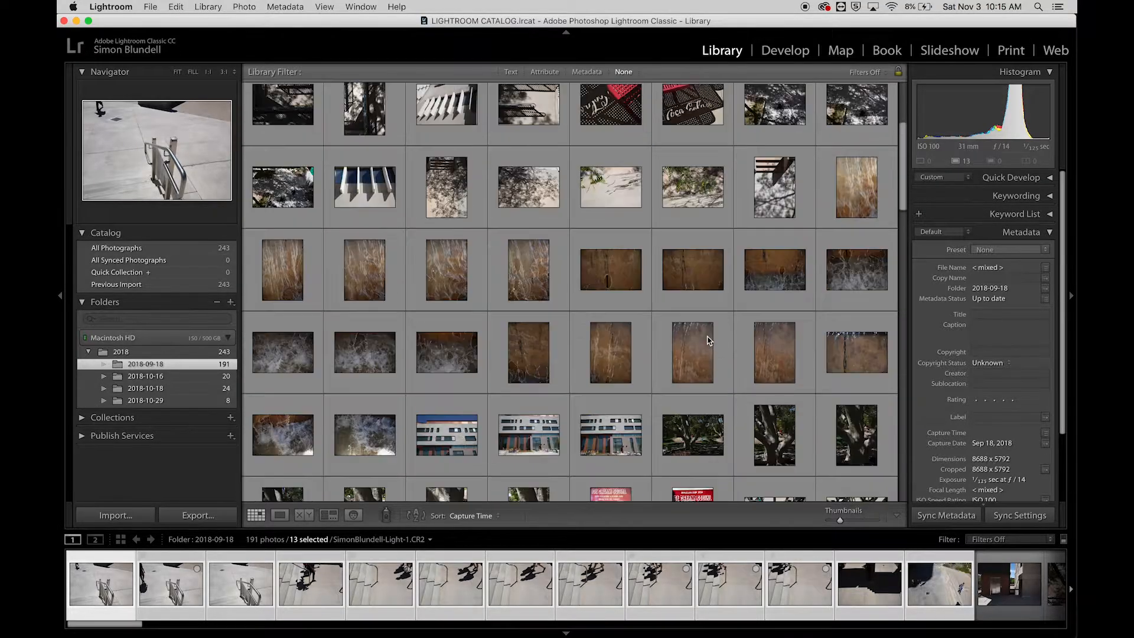
scroll(707, 337, "up", 10)
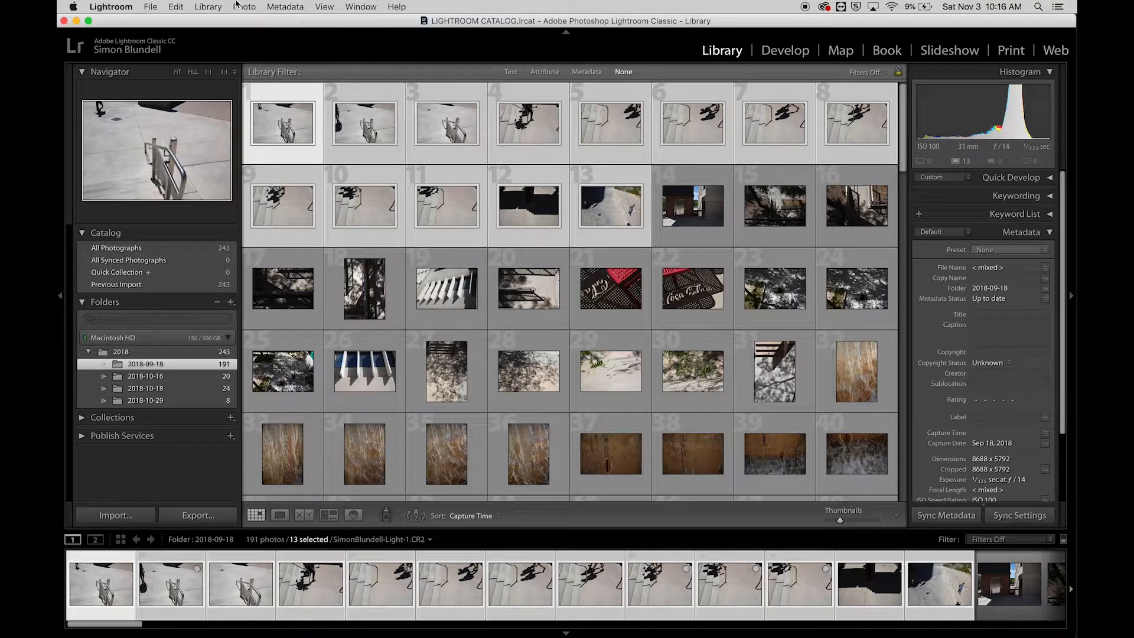
left_click(206, 6)
mouse_move(238, 4)
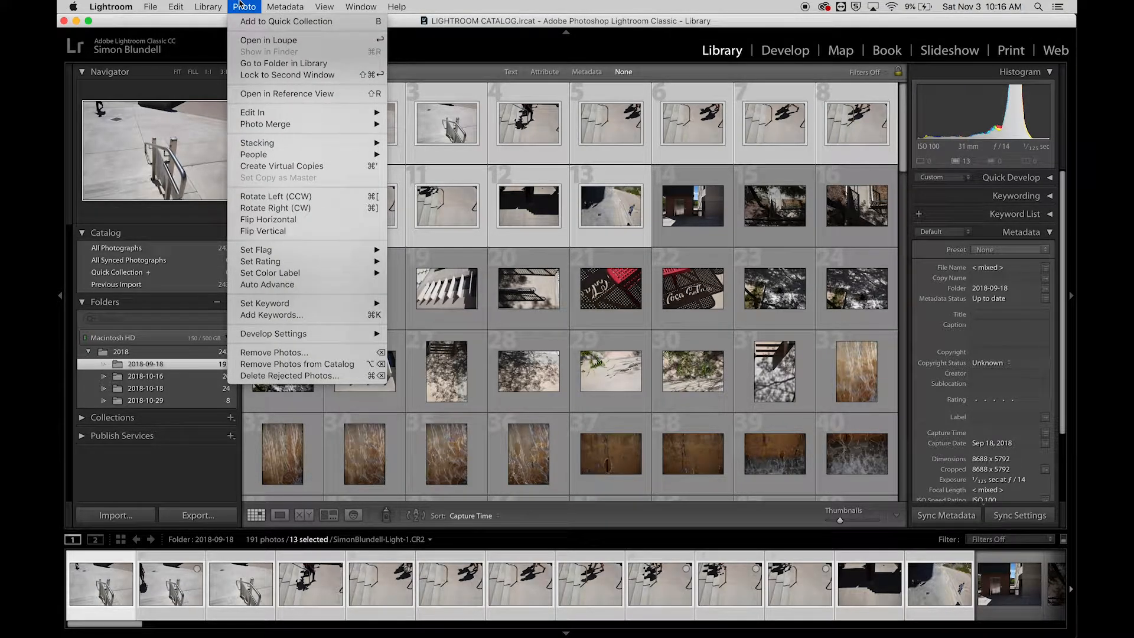
mouse_move(273, 254)
left_click(690, 286)
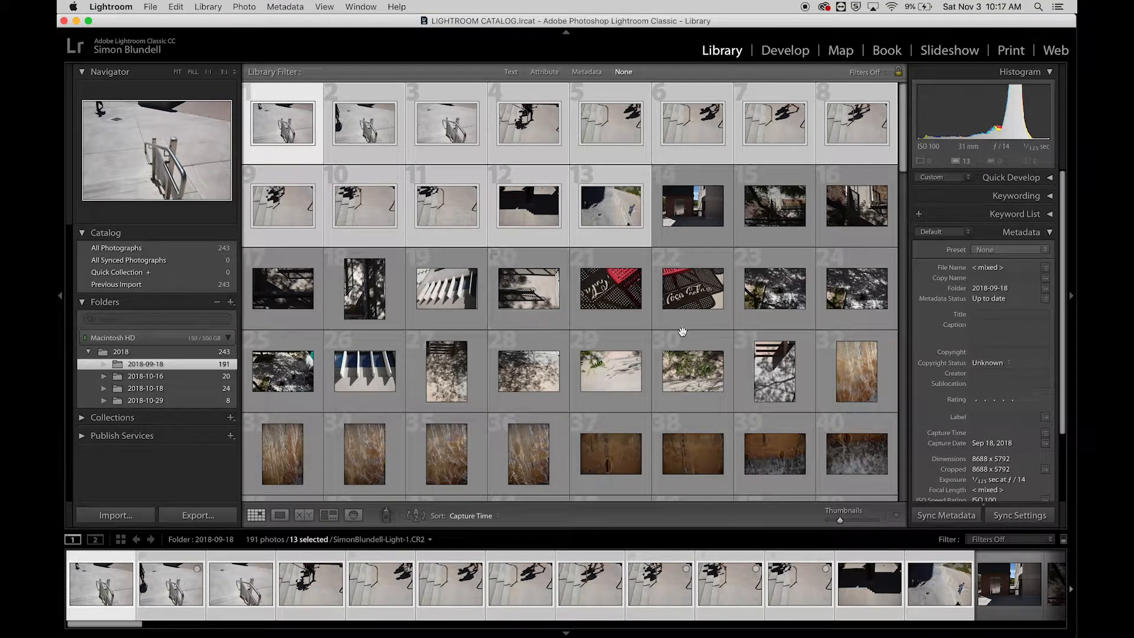
- Enlarge the grid thumbnails to four photos per row, with the first handrail photo selected
left_click(845, 519)
left_click(624, 356)
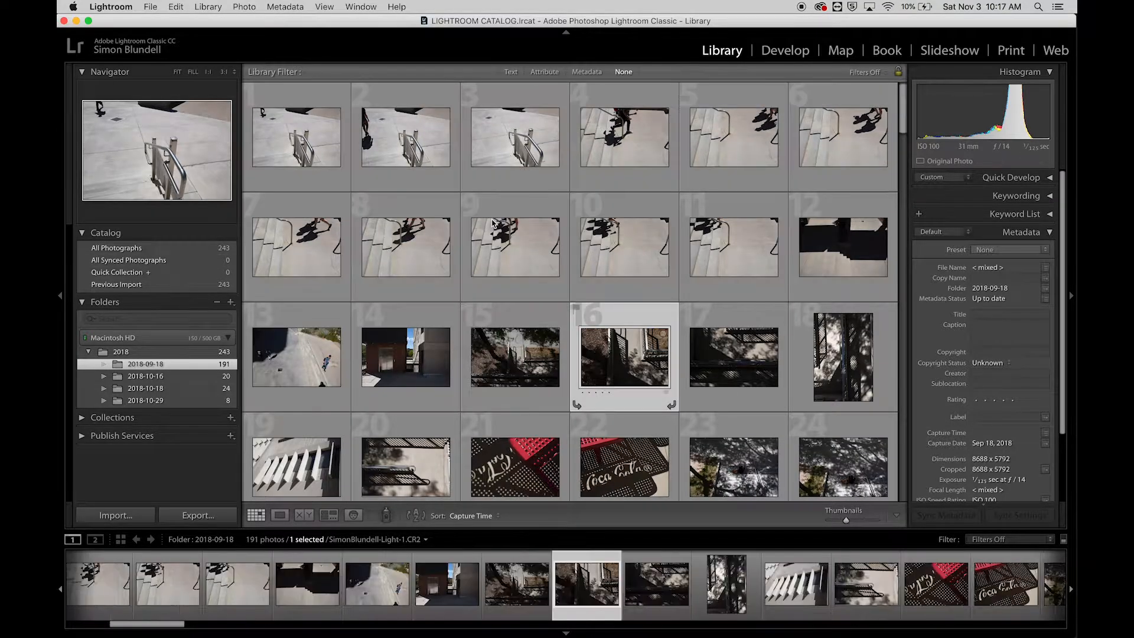
left_click(305, 143)
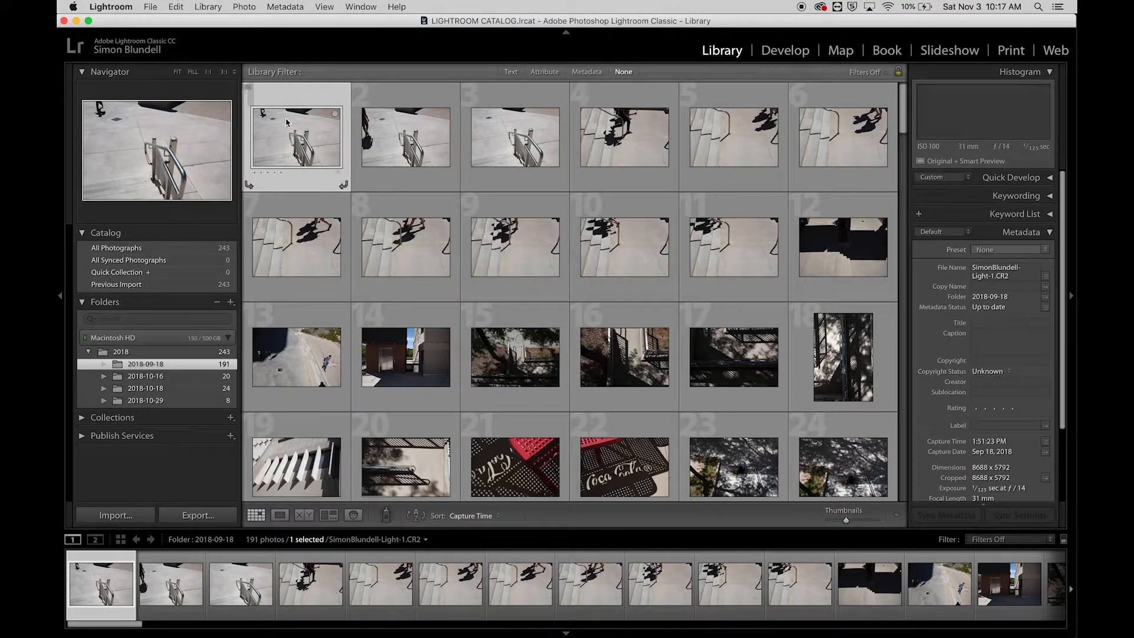
left_click_drag(848, 521, 852, 519)
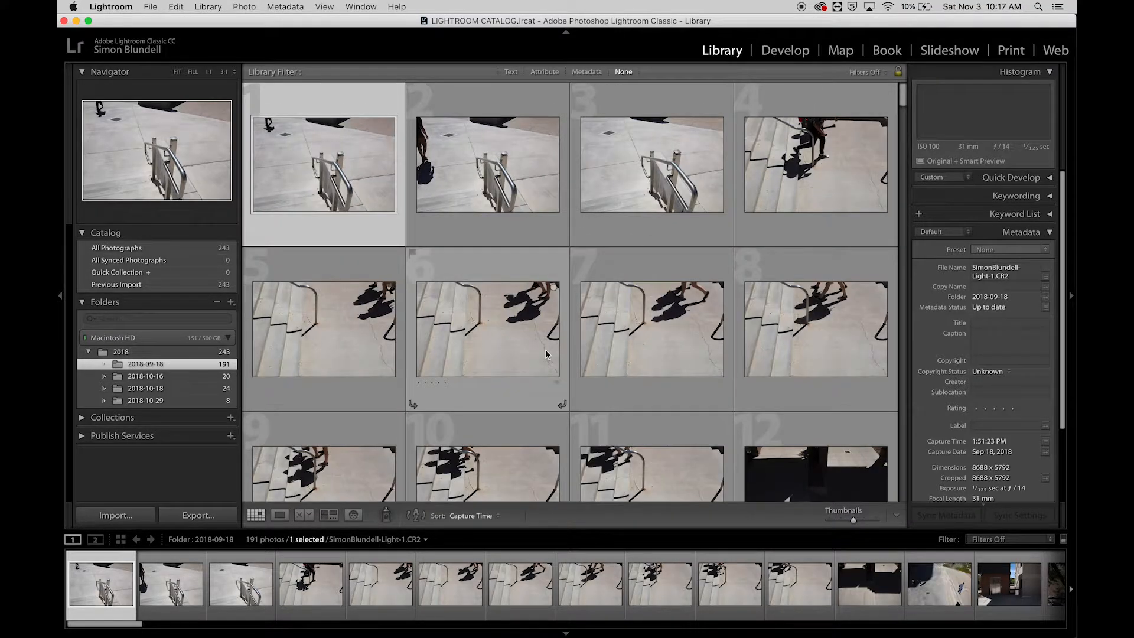
- Give the third photo, the handrail on empty pavement, a one-star rating
key("Right")
key("Right")
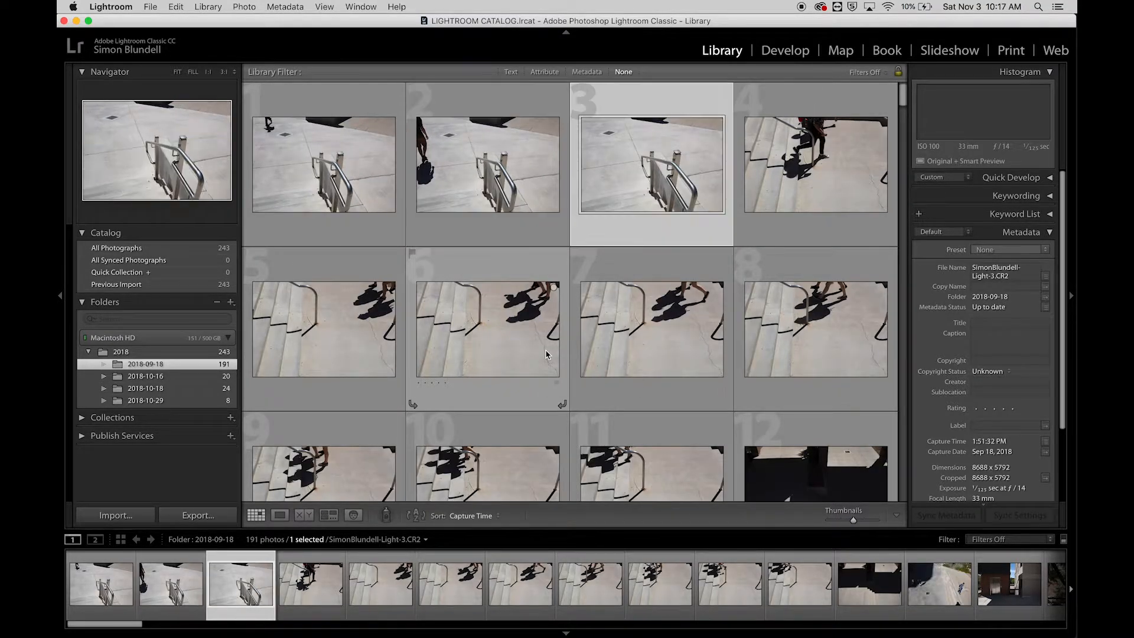
key("Left")
key("Right")
key("1")
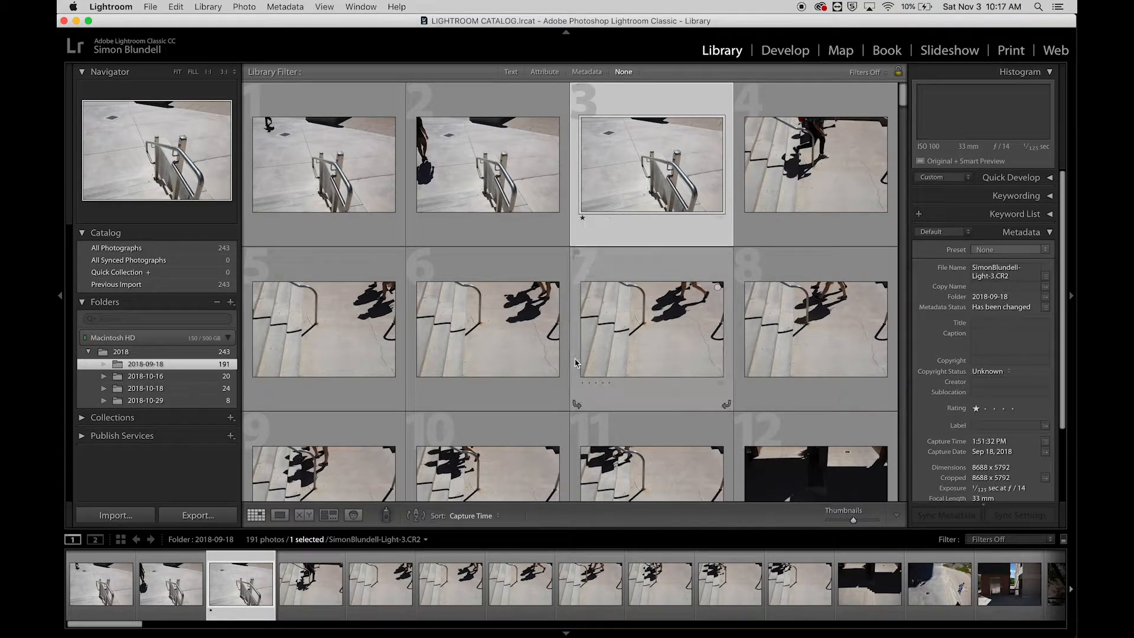
- Rate photo 26, the white window fins casting shadows on the wall, one star
scroll(568, 390, "down", 2)
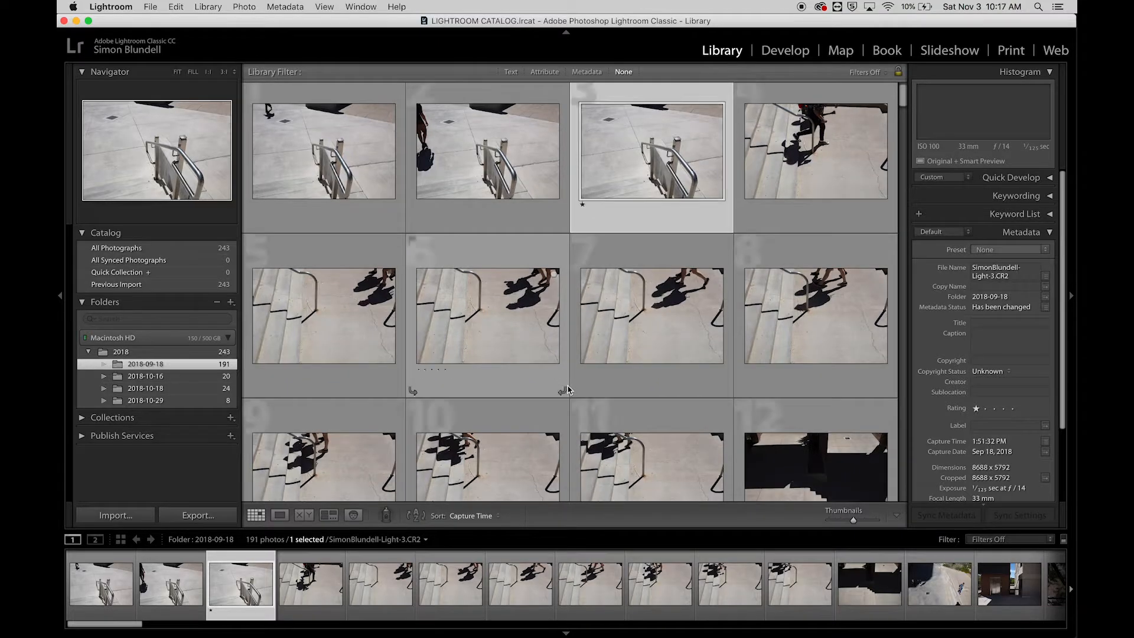
scroll(568, 390, "down", 10)
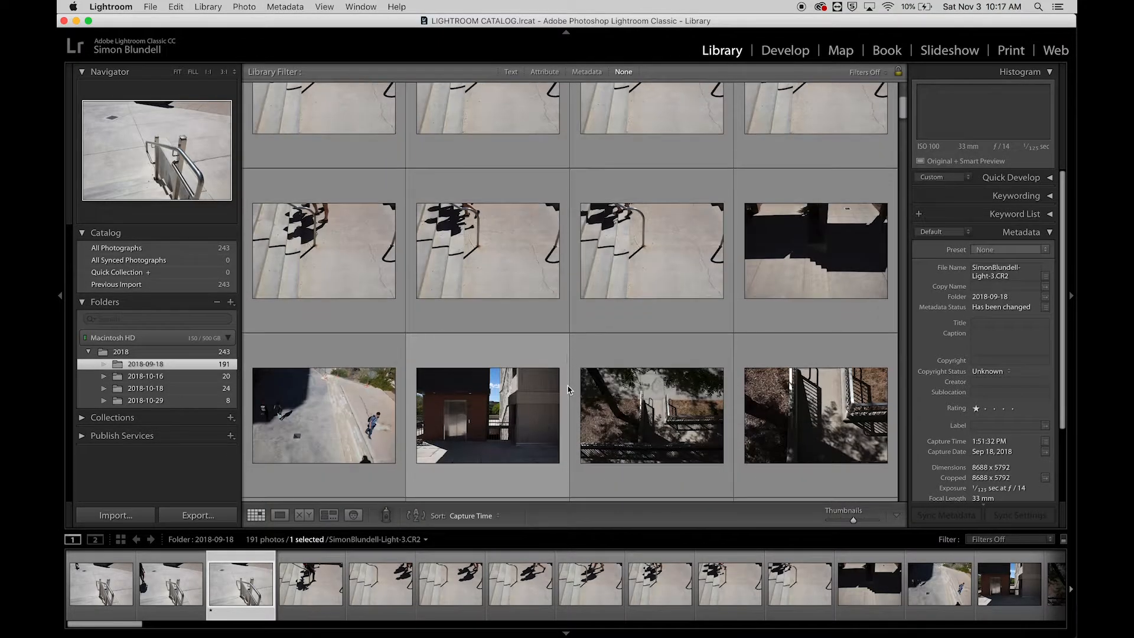
scroll(568, 390, "down", 5)
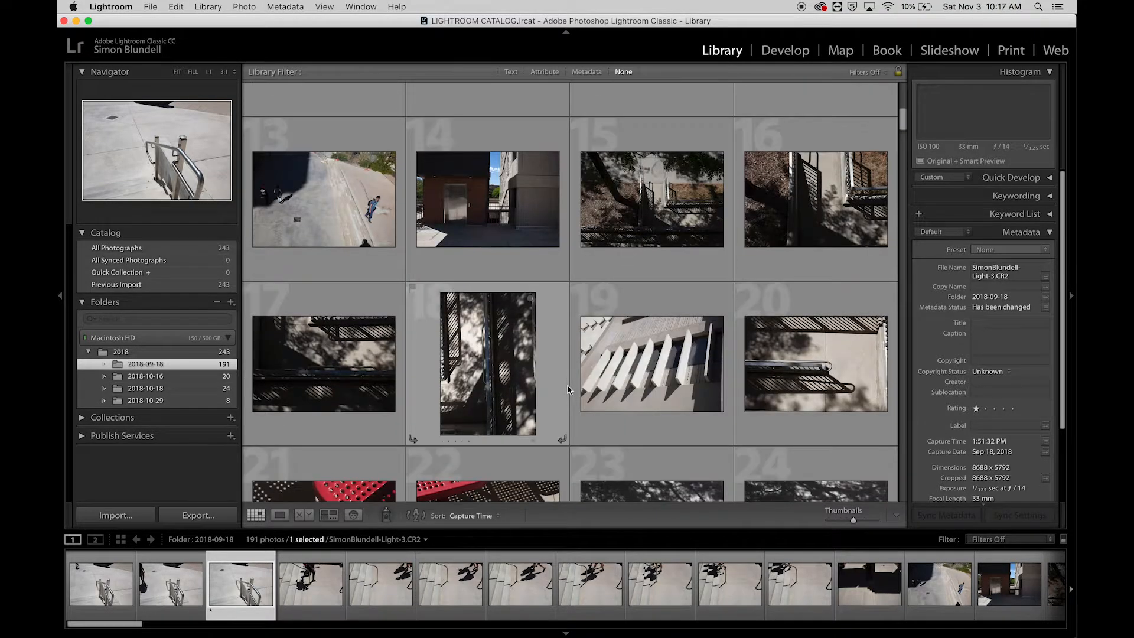
scroll(568, 390, "down", 10)
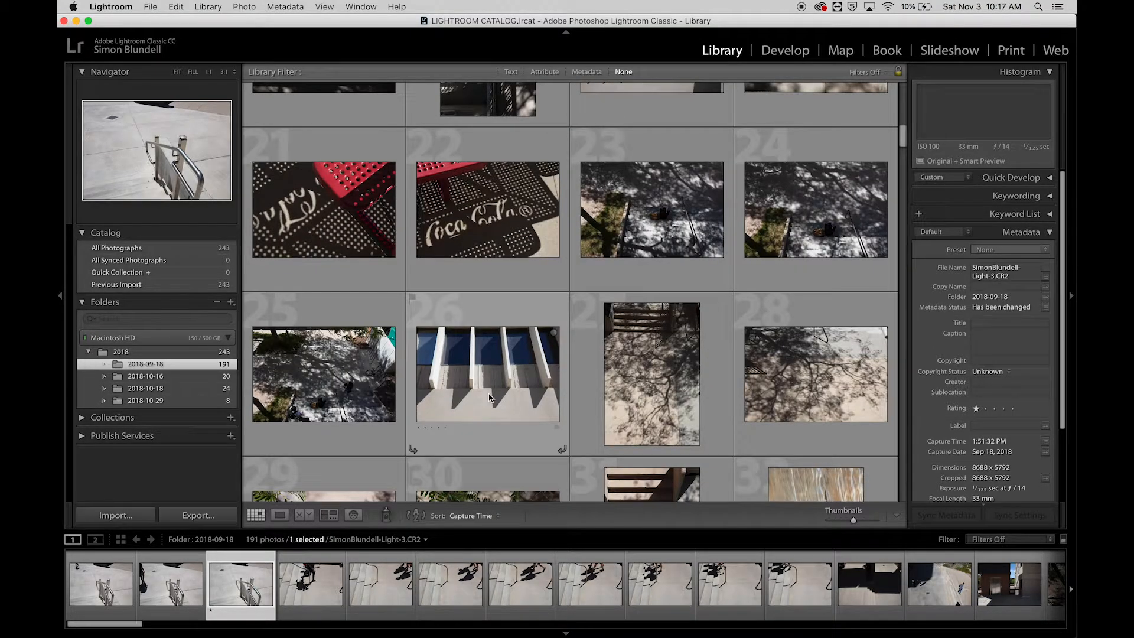
left_click(489, 397)
key("1")
- Rate photo 31, the portrait shot of tree shadows beneath wooden beams, one star
scroll(527, 426, "down", 6)
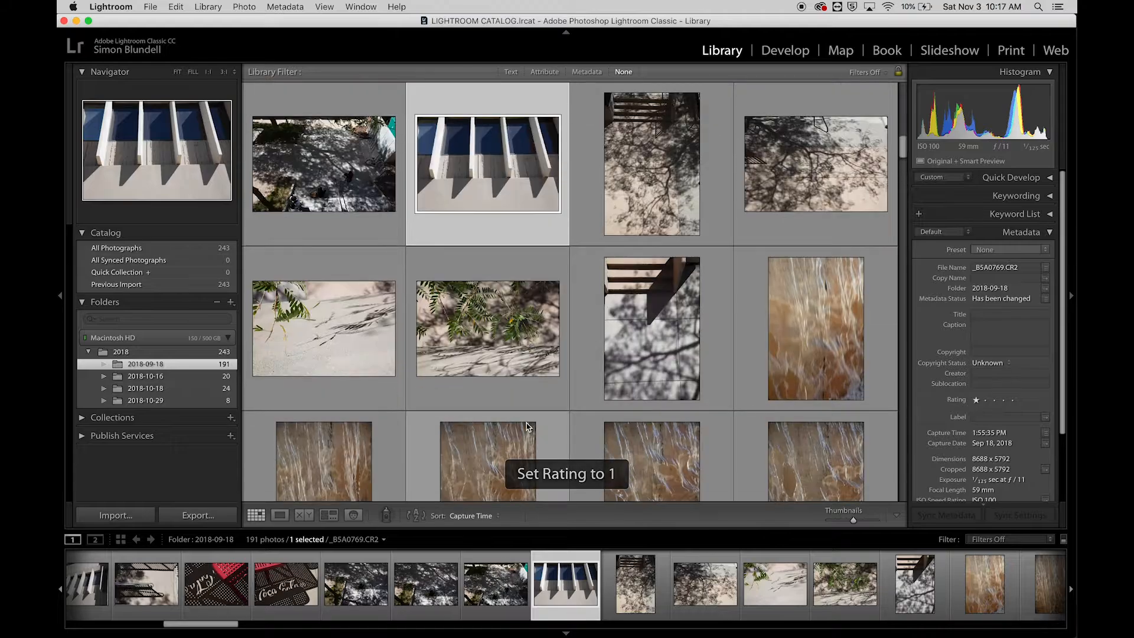
scroll(527, 426, "down", 3)
left_click(642, 273)
key("1")
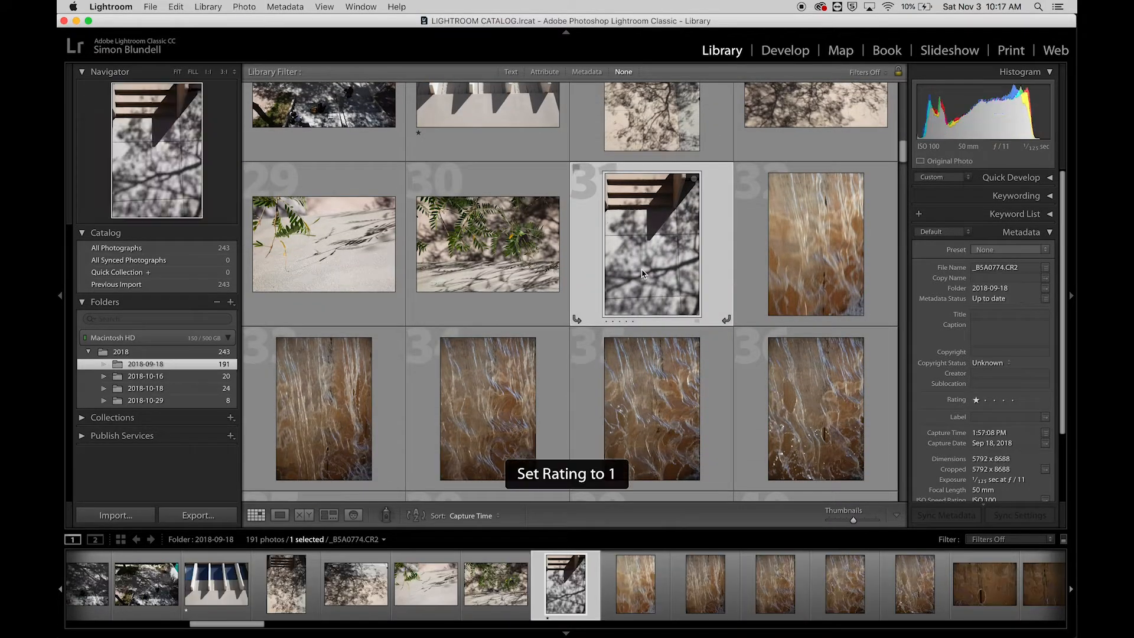
- Rate both bicycle shadow photos, 63 and 64, one star
scroll(642, 273, "down", 20)
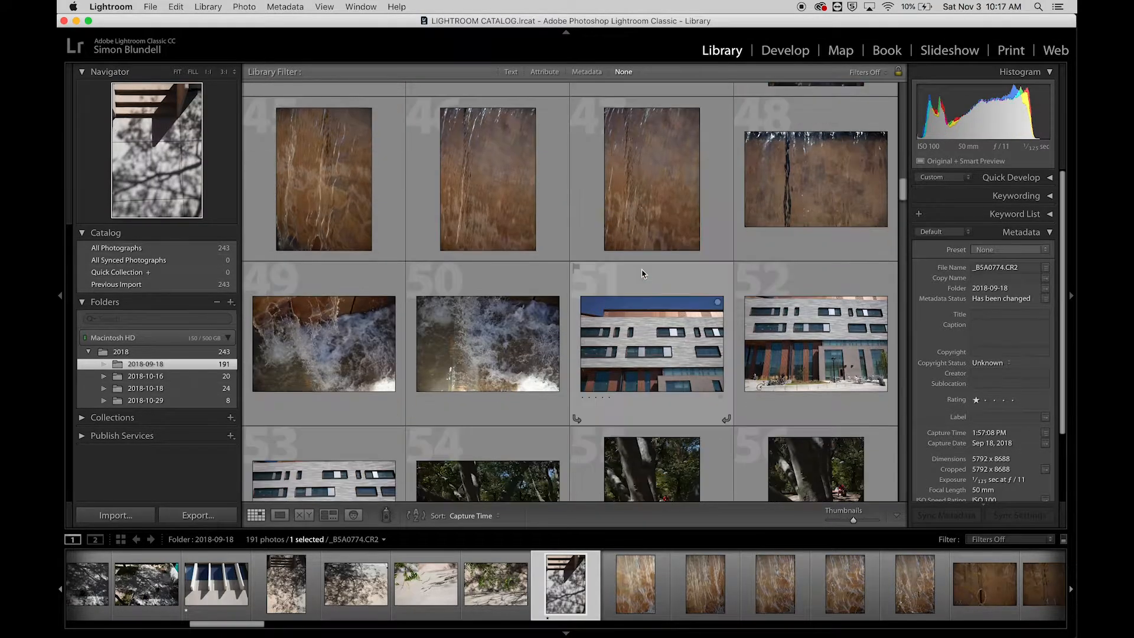
scroll(642, 274, "down", 8)
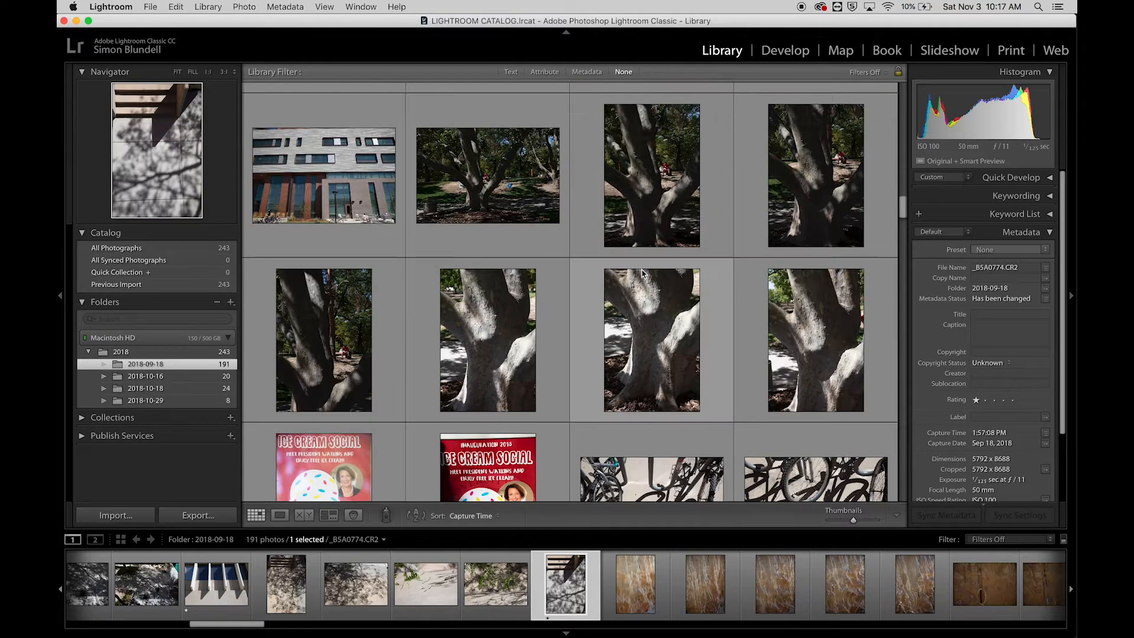
scroll(643, 273, "down", 8)
left_click(731, 174)
key("1")
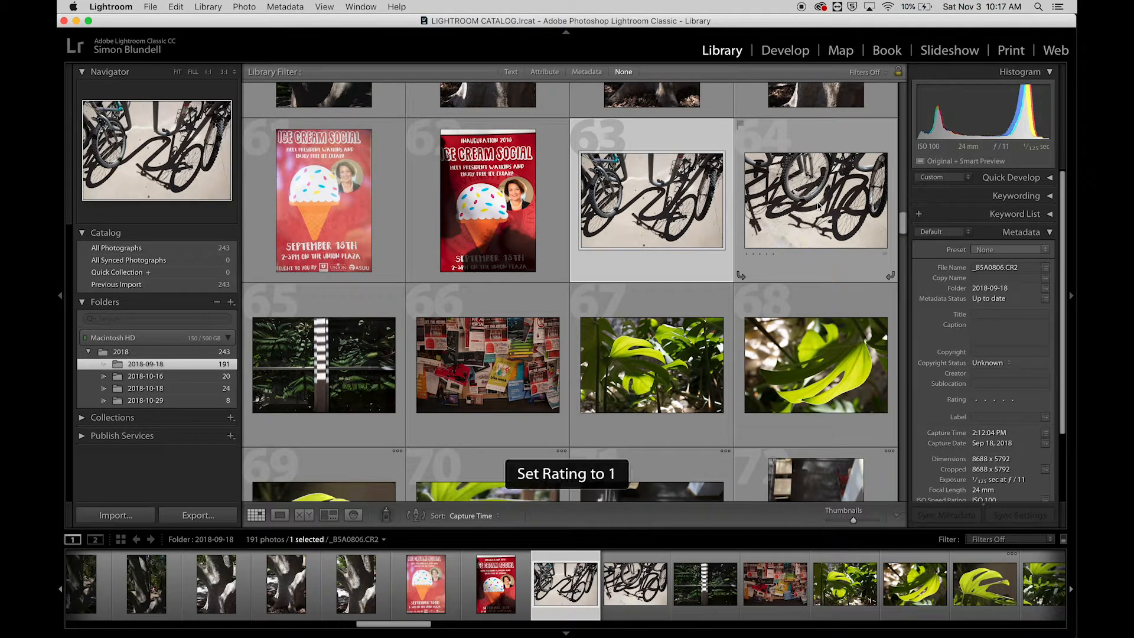
left_click(817, 206)
key("1")
- Rate photo 65 (striped post in foliage), 69 (single green leaf) and 71 (red chairs from above) one star each
scroll(635, 369, "down", 3)
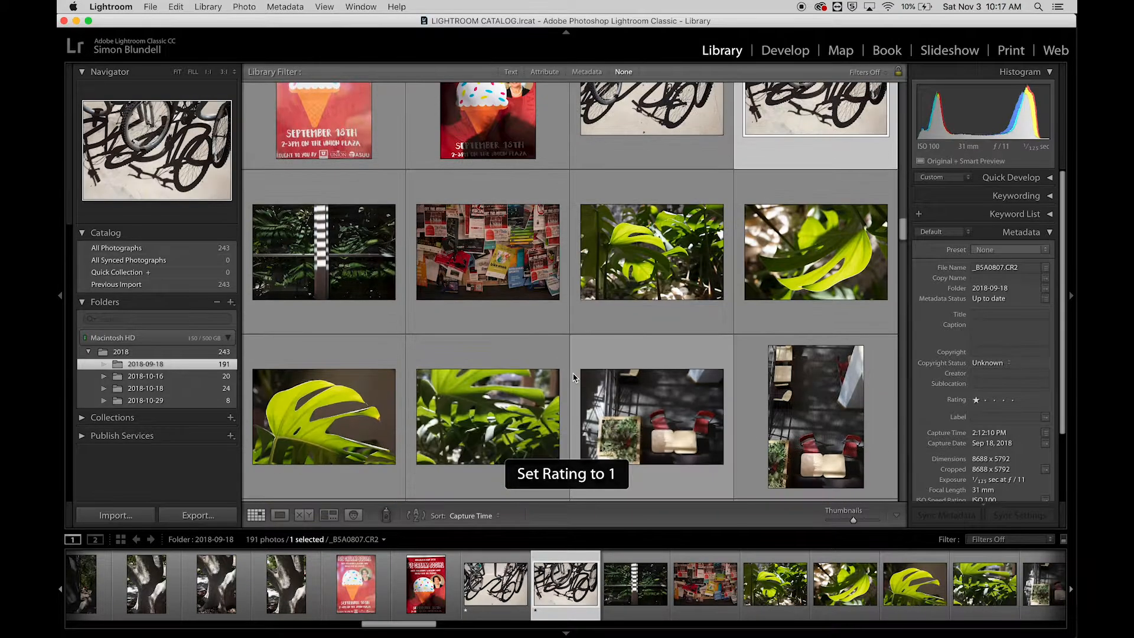
left_click(350, 252)
key("1")
scroll(348, 284, "down", 3)
left_click(347, 325)
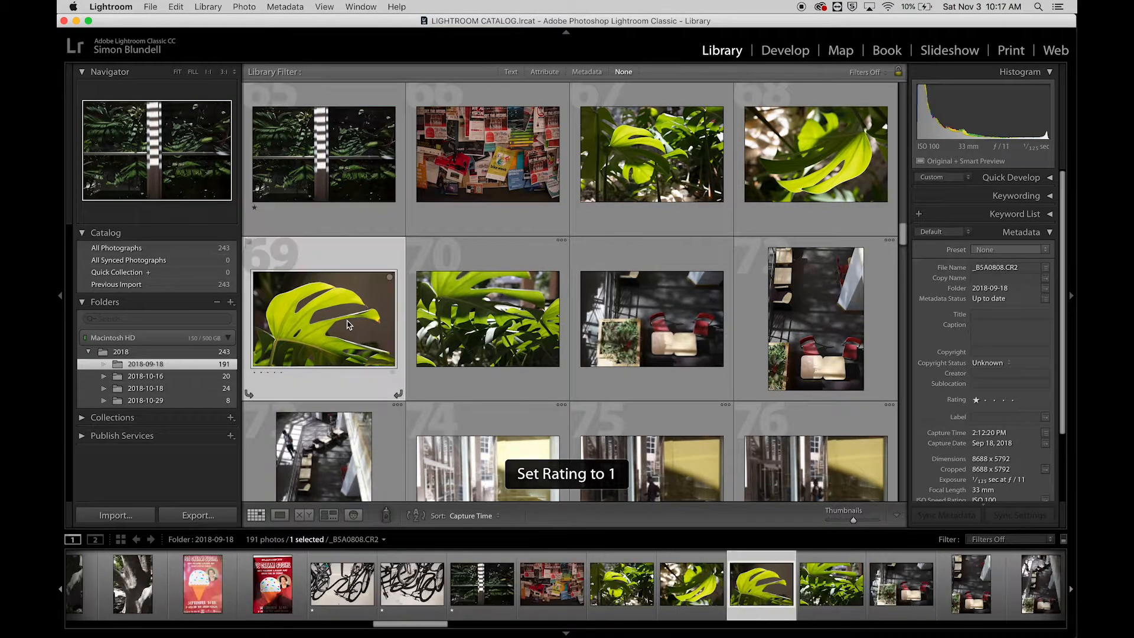
key("1")
left_click(666, 320)
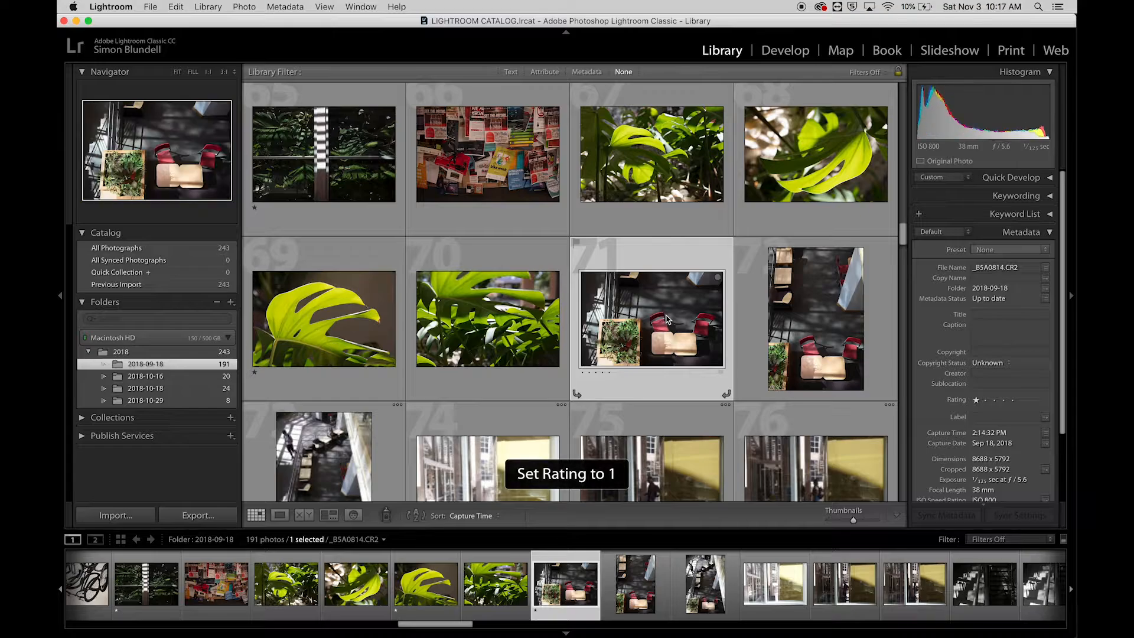
- Rate the portrait photo of the dried brown leaf on a white background one star
scroll(666, 319, "down", 2)
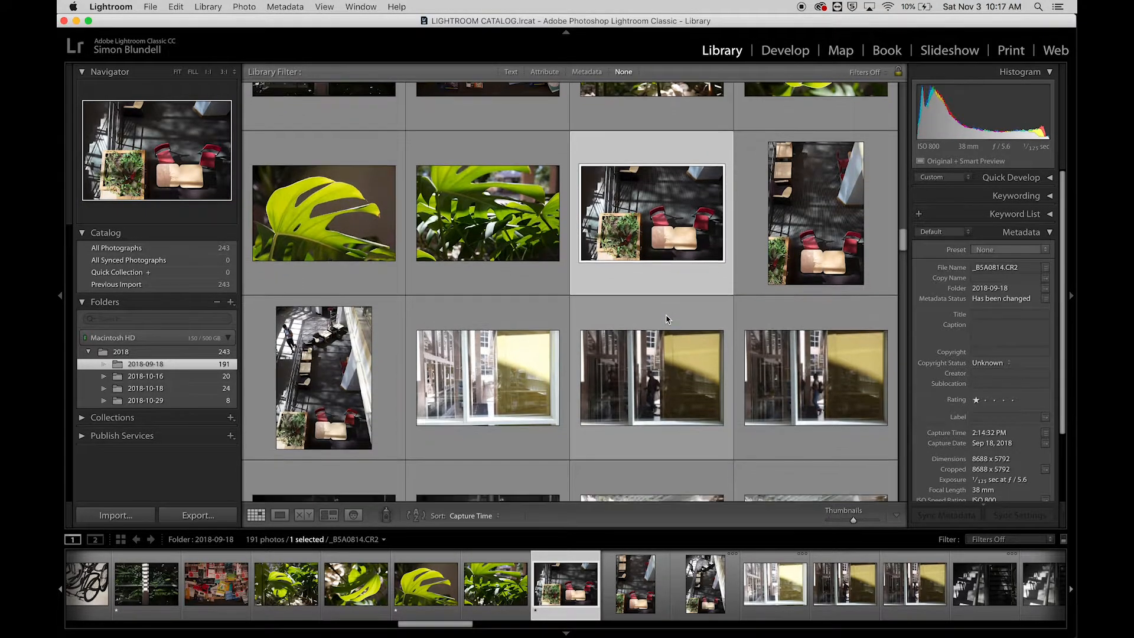
scroll(666, 319, "down", 8)
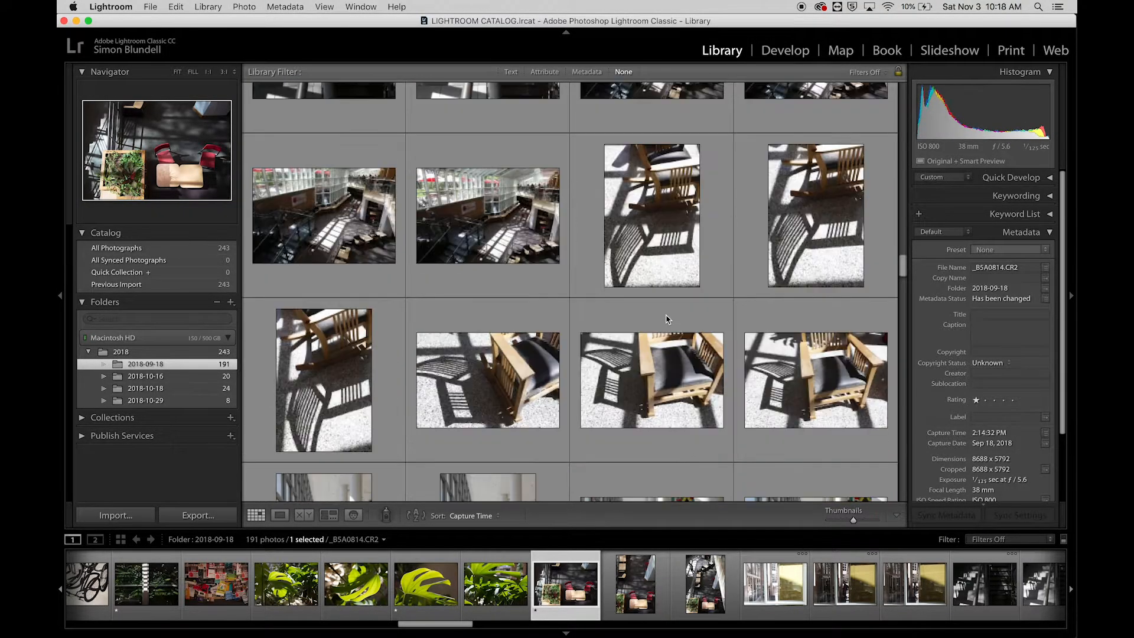
scroll(666, 320, "down", 10)
scroll(666, 319, "down", 8)
scroll(666, 320, "down", 2)
scroll(666, 320, "down", 5)
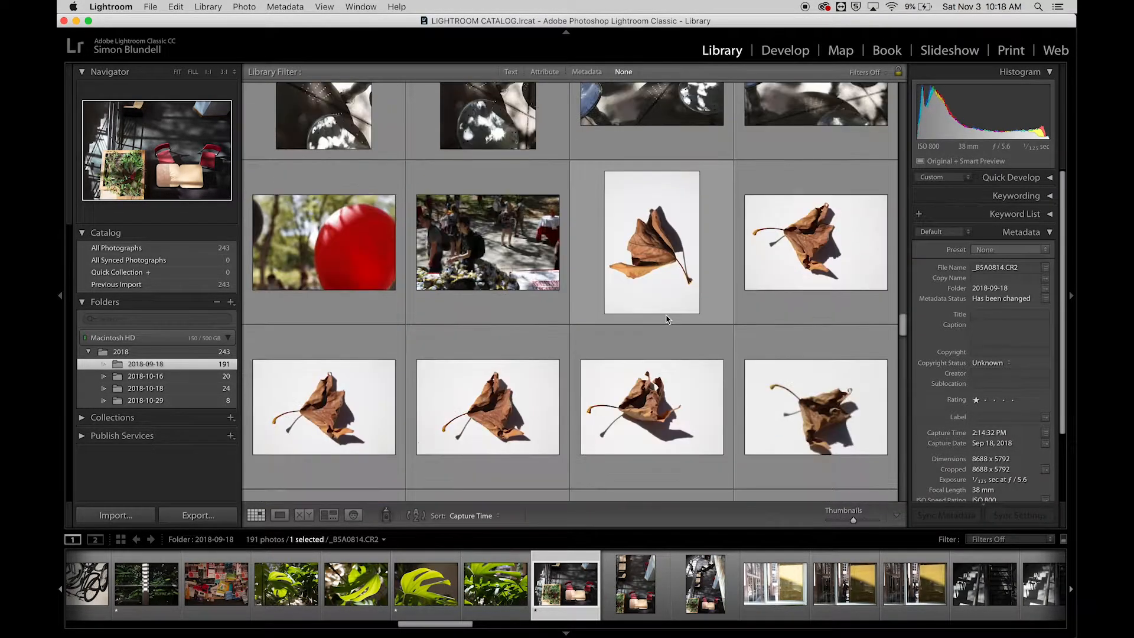
left_click(663, 147)
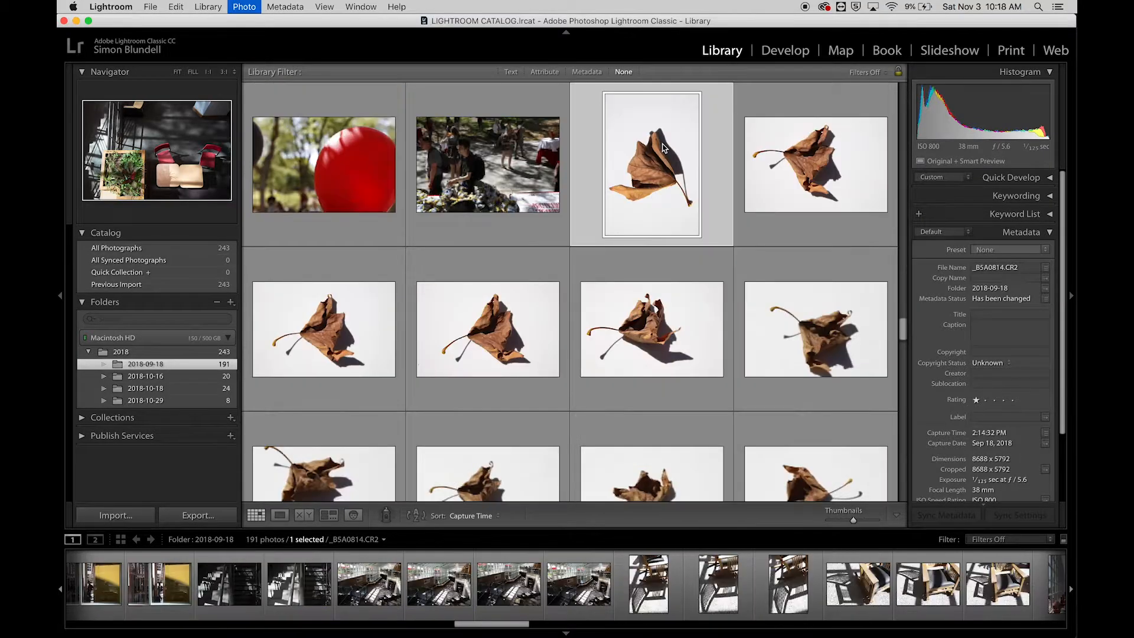
key("1")
- Rate three photos of buildings against the blue sky, numbers 163, 160 and 161, one star each
scroll(615, 392, "down", 6)
scroll(615, 392, "down", 10)
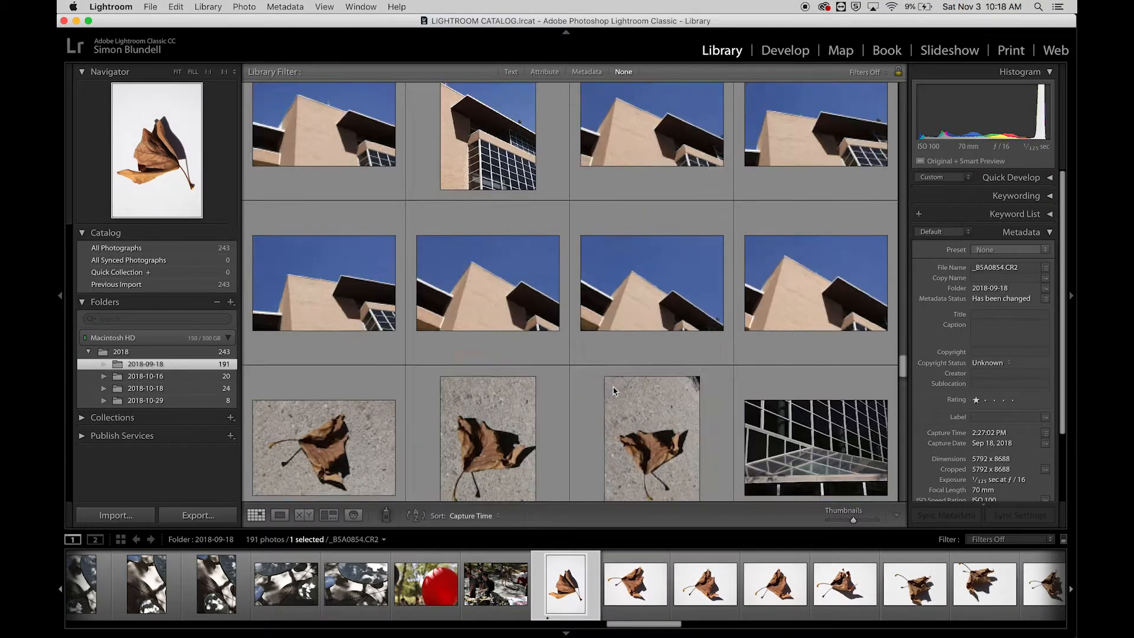
scroll(613, 391, "down", 3)
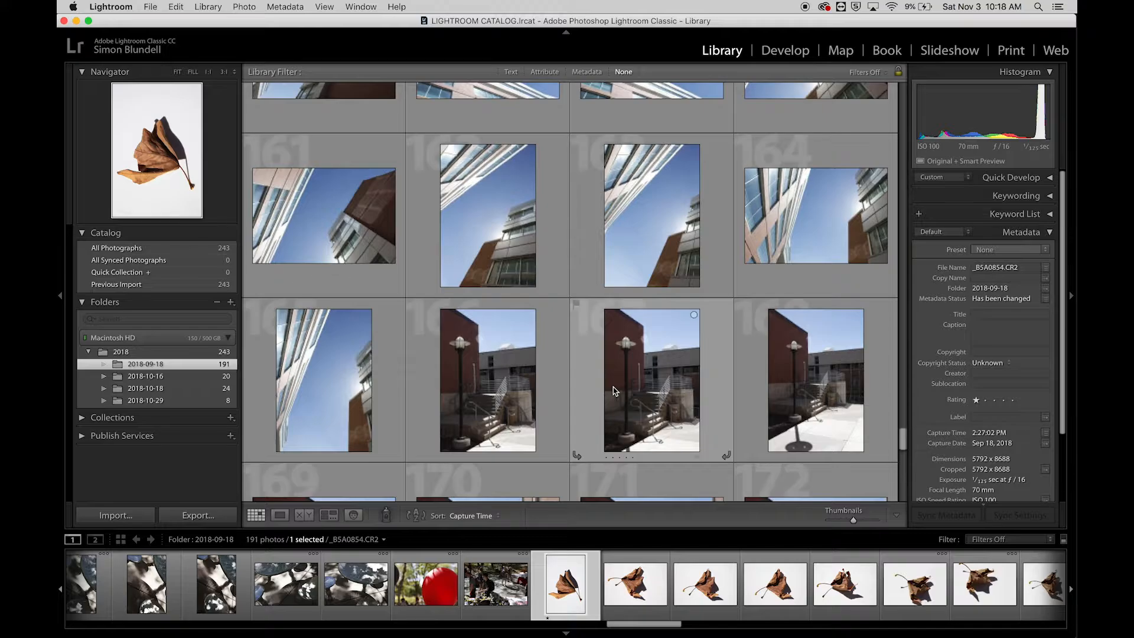
scroll(613, 391, "up", 4)
left_click(634, 428)
key("1")
key("Right")
key("Up")
scroll(597, 371, "down", 2)
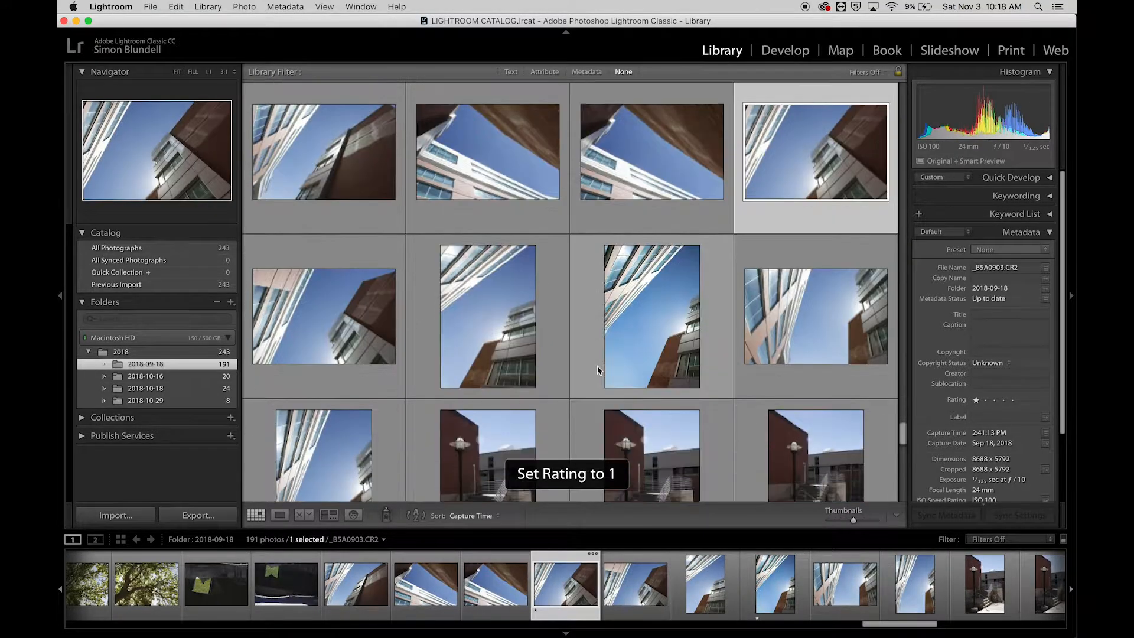
left_click(355, 327)
key("1")
- Rate the stair railing shadow photos 175, 180 and 179 one star each
scroll(355, 327, "down", 4)
scroll(355, 327, "down", 10)
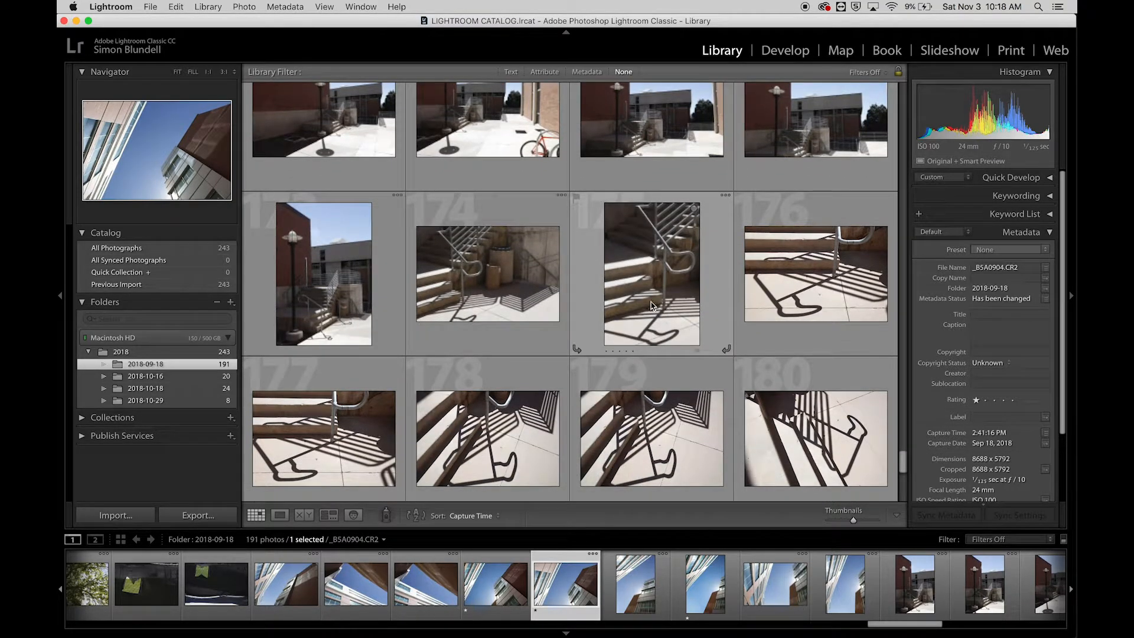
left_click(718, 266)
key("1")
left_click(755, 418)
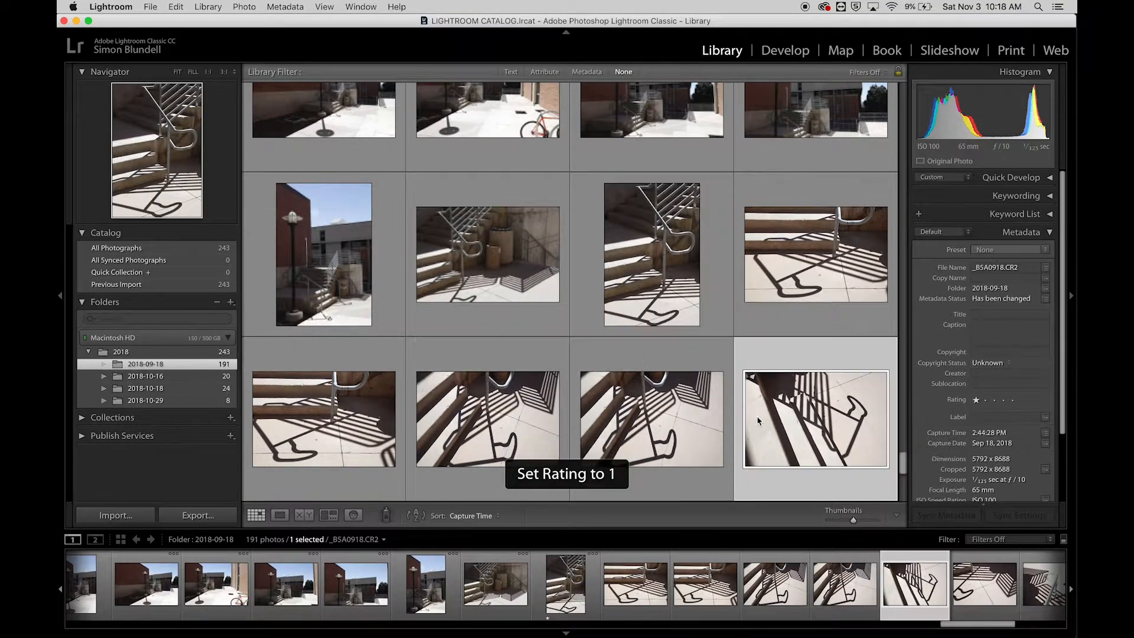
key("1")
left_click(624, 437)
key("1")
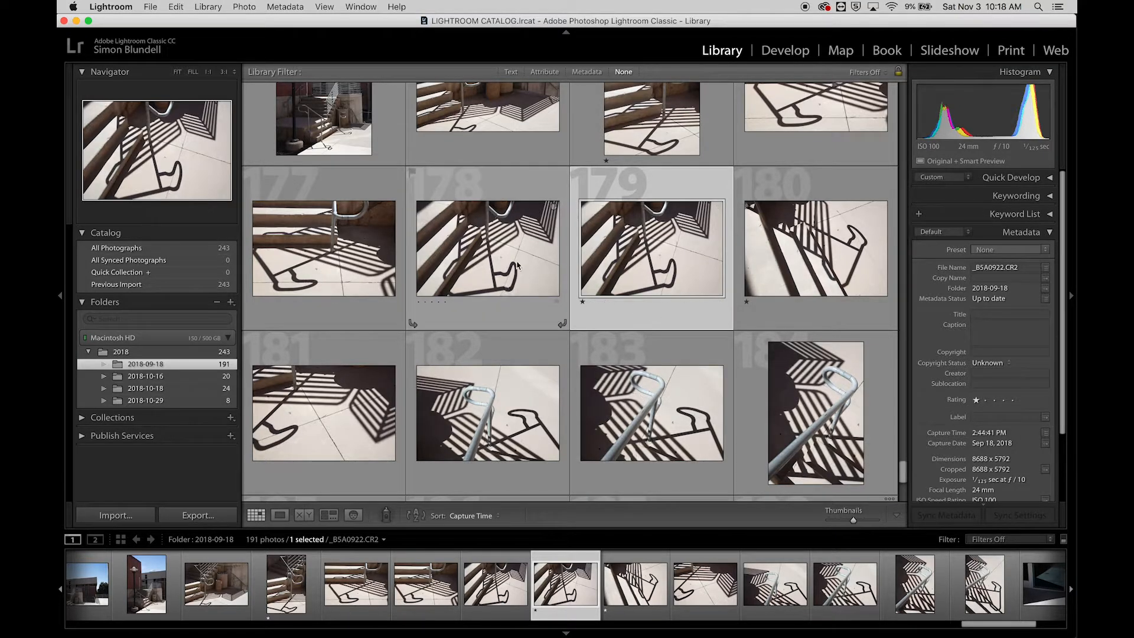
- Assign the Red color label to photo 177, the railing shadow beside the steps
left_click(348, 247)
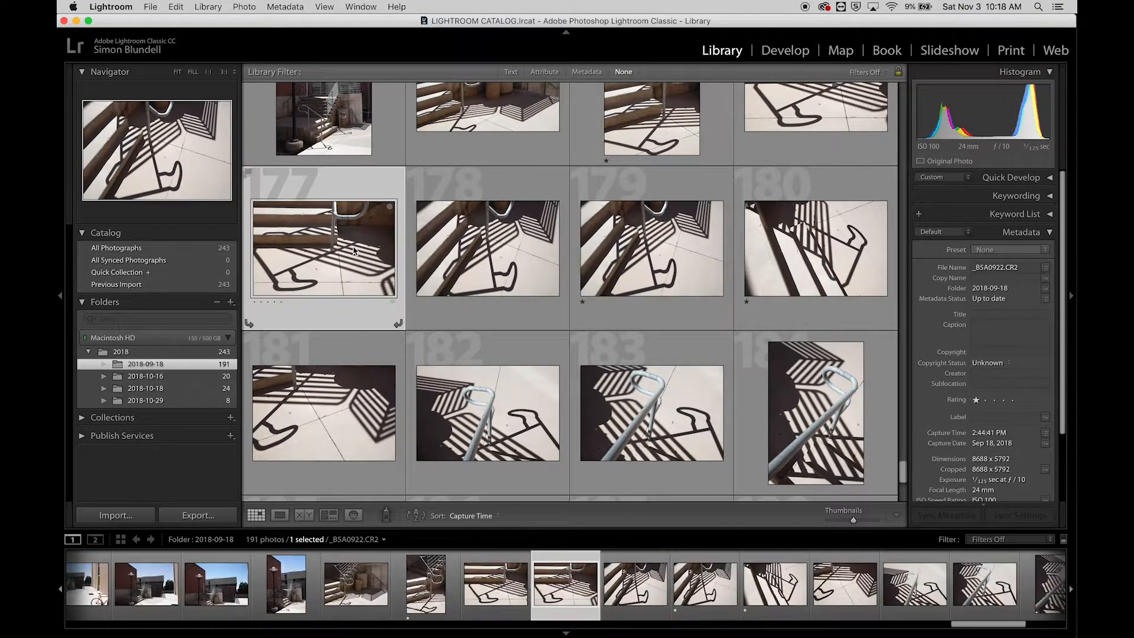
left_click(244, 7)
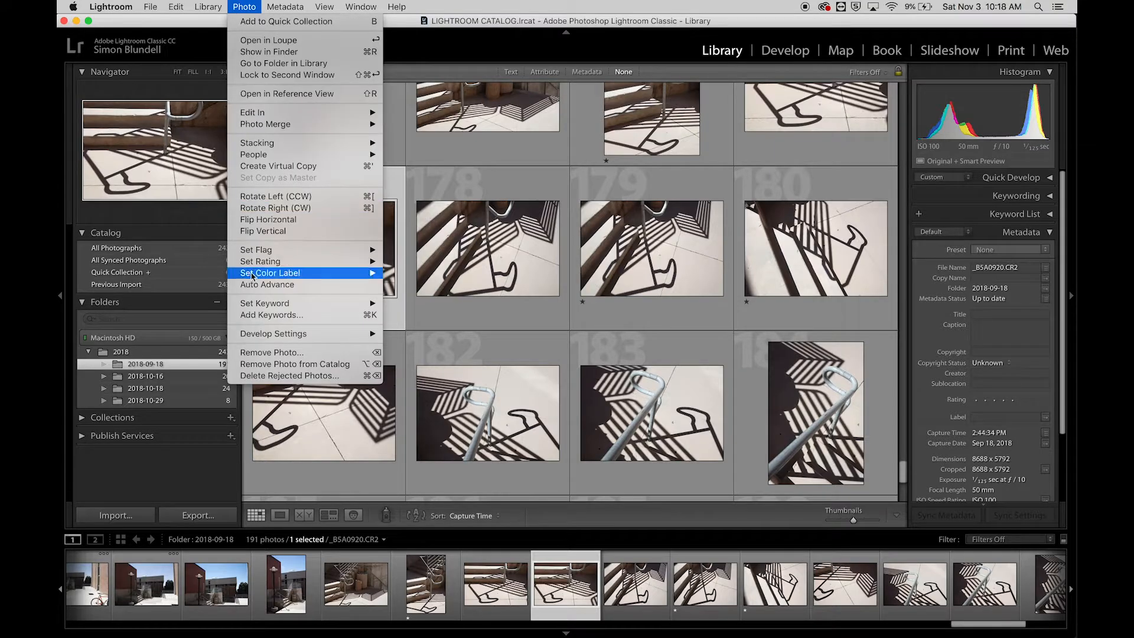
mouse_move(254, 263)
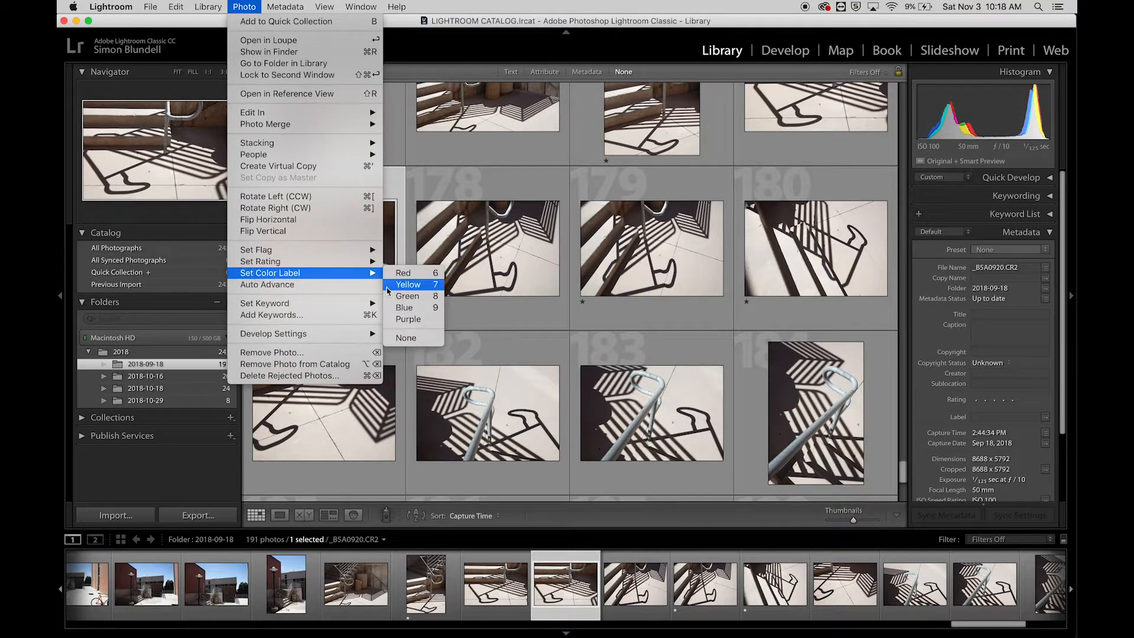
left_click(399, 273)
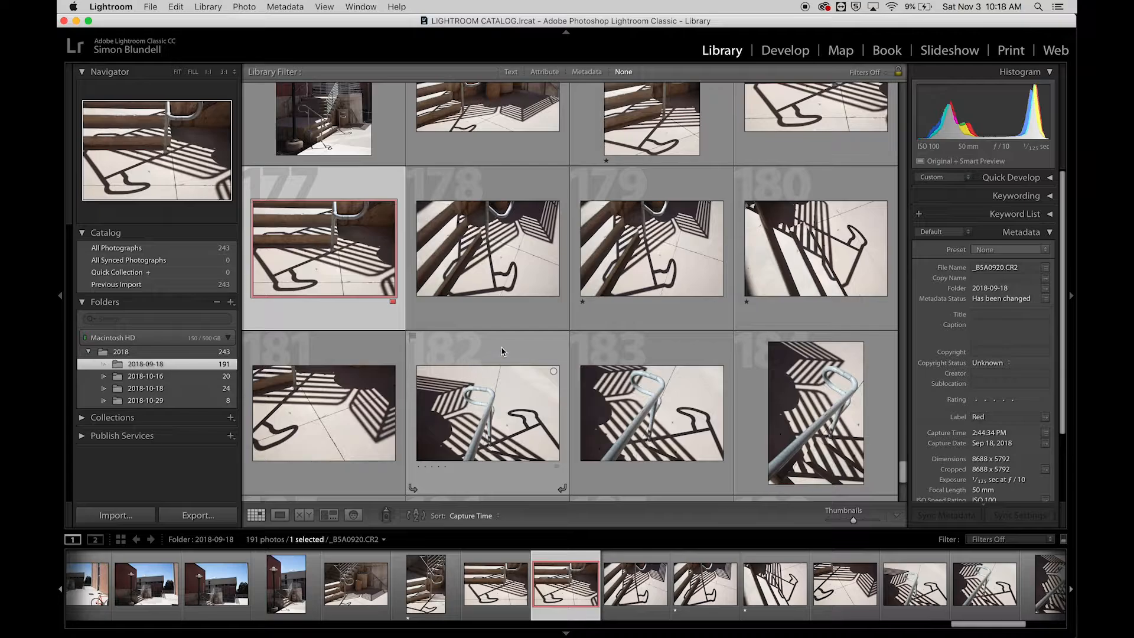
- Flag the railing shadow photos 178, 182 and 185 as picks
left_click(497, 273)
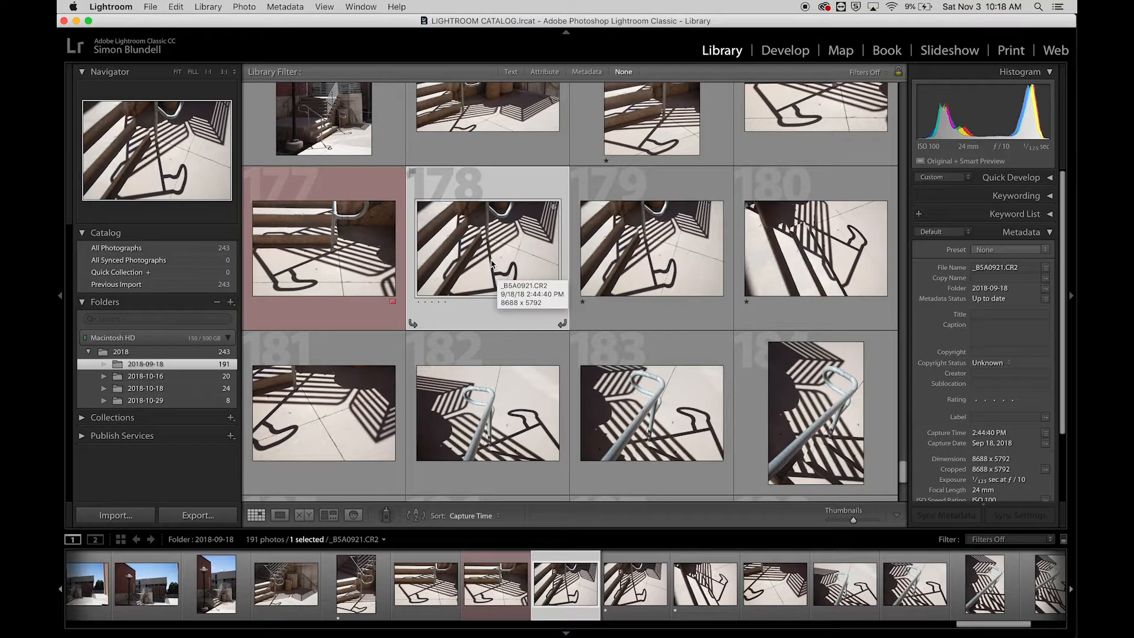
key("p")
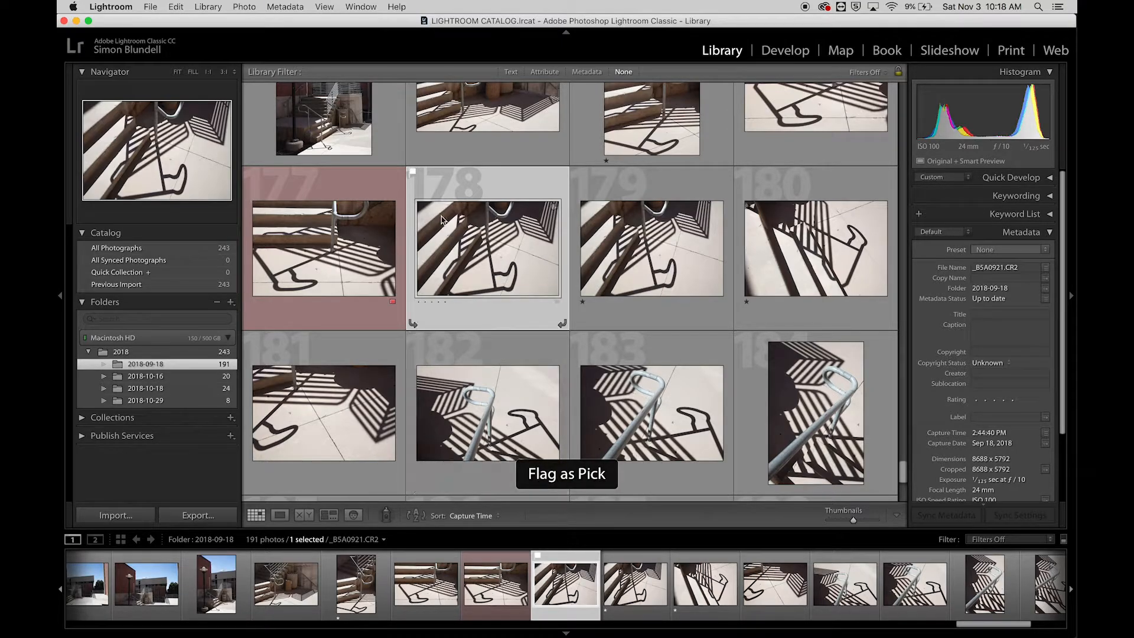
left_click(476, 412)
key("p")
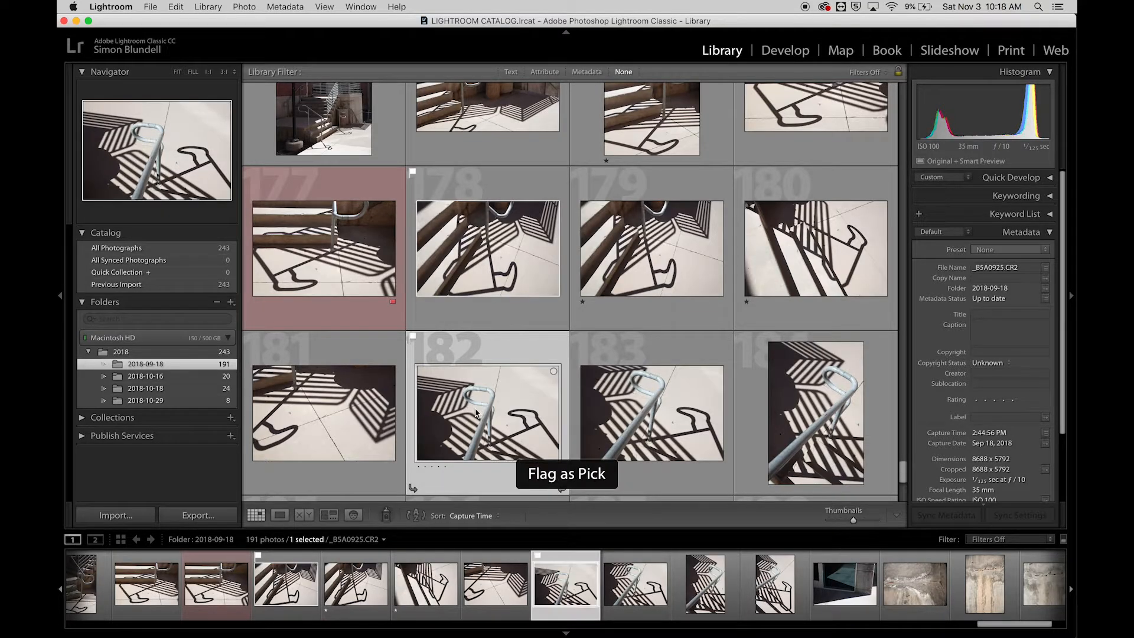
scroll(477, 415, "down", 3)
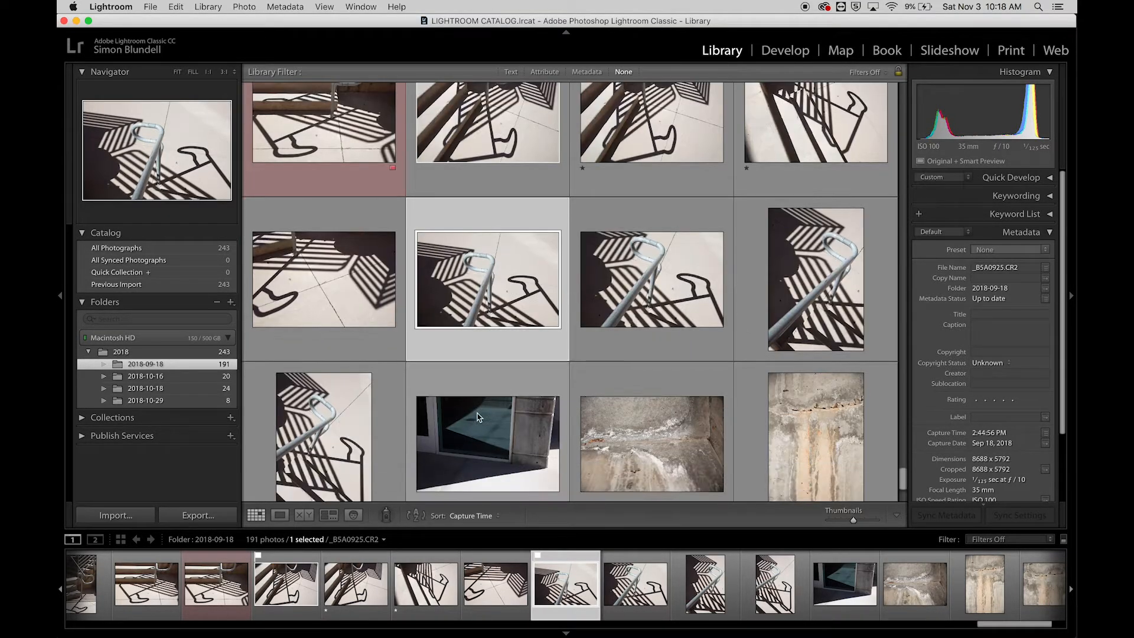
scroll(477, 417, "down", 1)
left_click(338, 401)
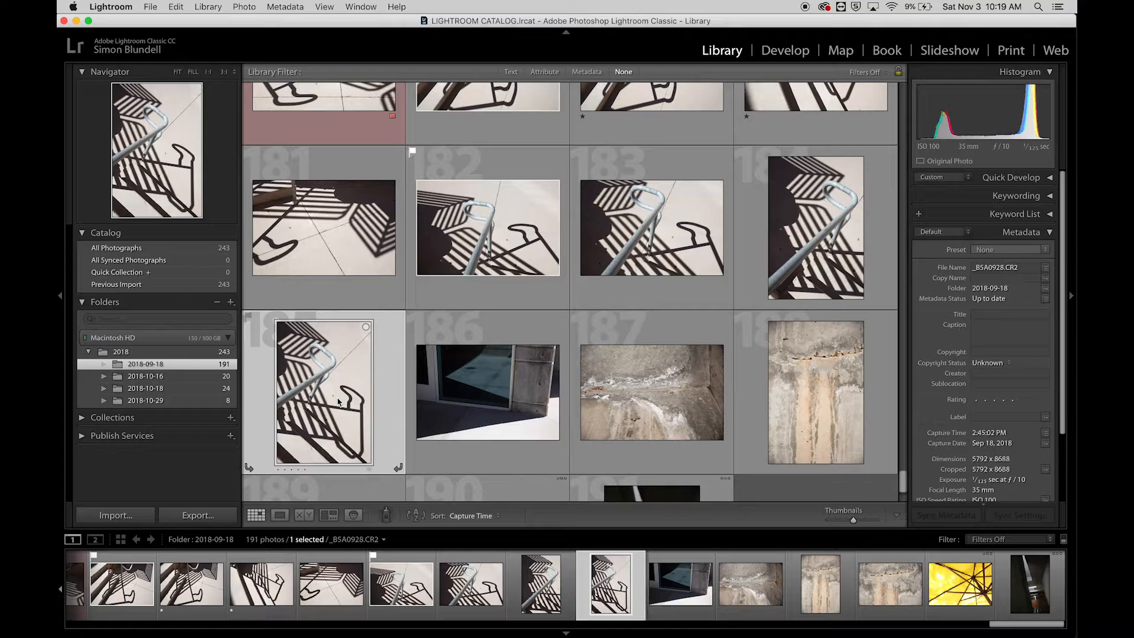
key("p")
- Flag photo 190, the yellow umbrella, as a pick and rate it three stars
scroll(506, 294, "down", 3)
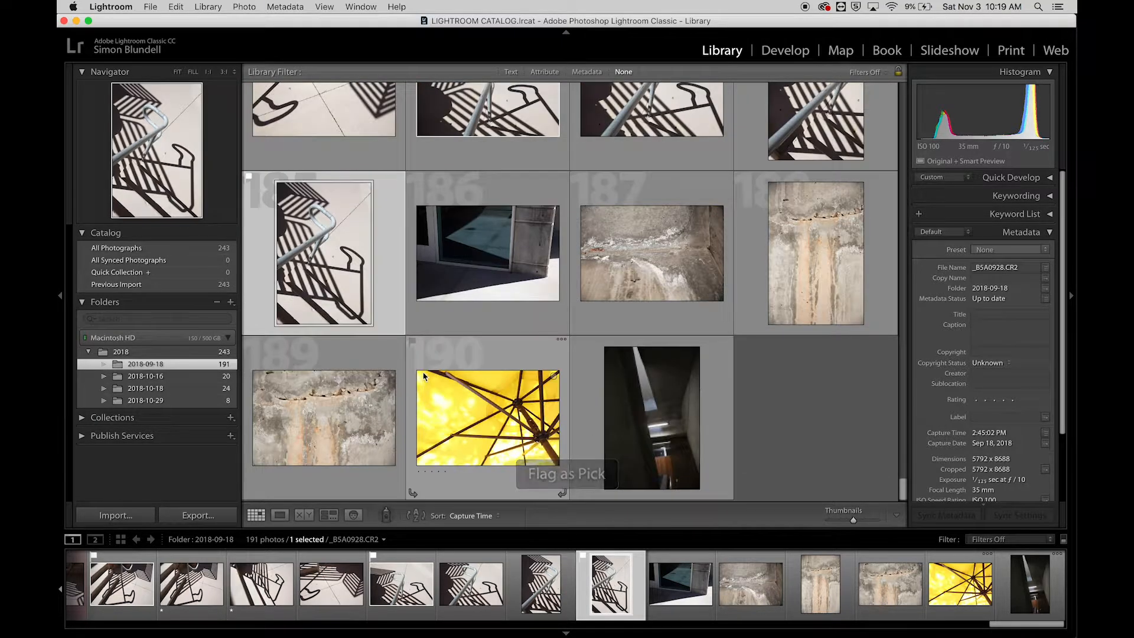
left_click(491, 415)
key("p")
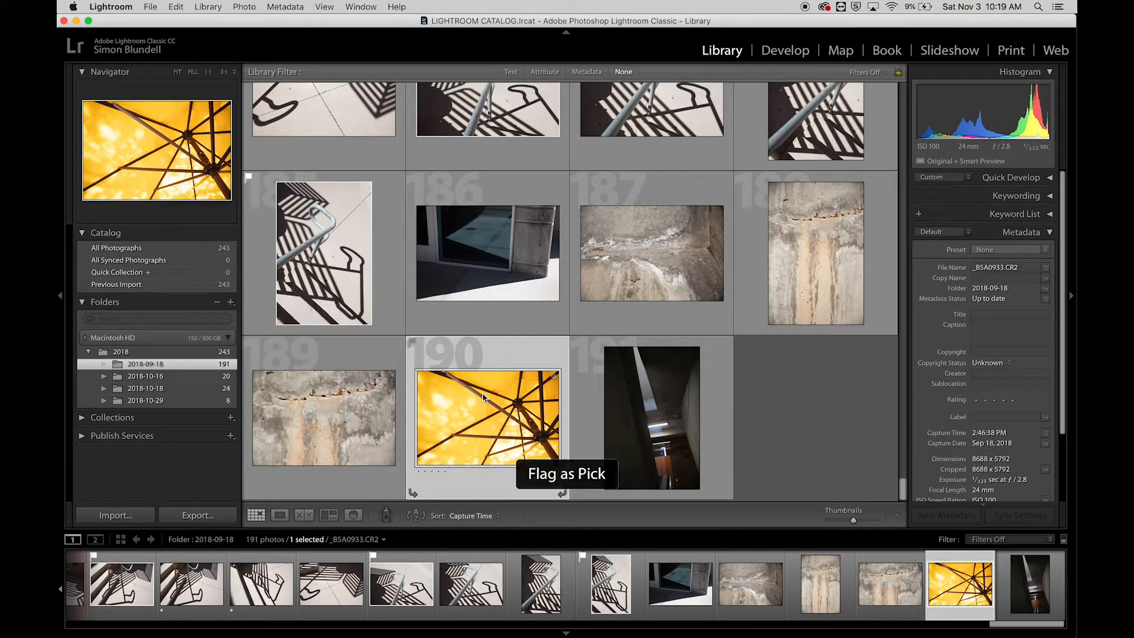
key("3")
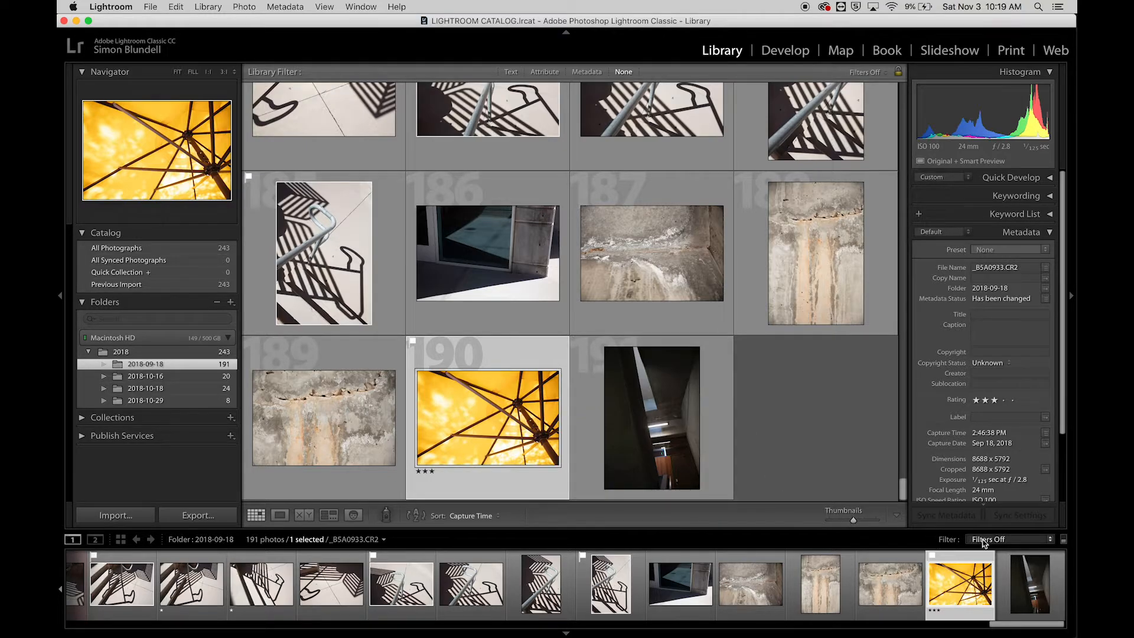
- Filter the folder with the Flagged preset, toggling the flagged condition off and back on
left_click(1048, 542)
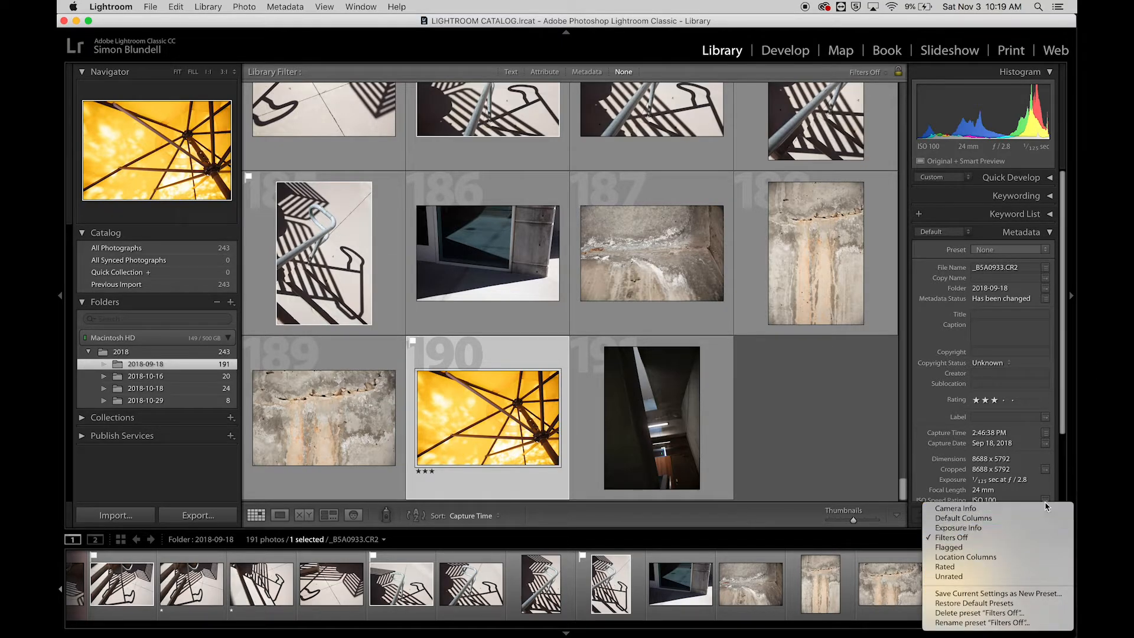
left_click(1030, 548)
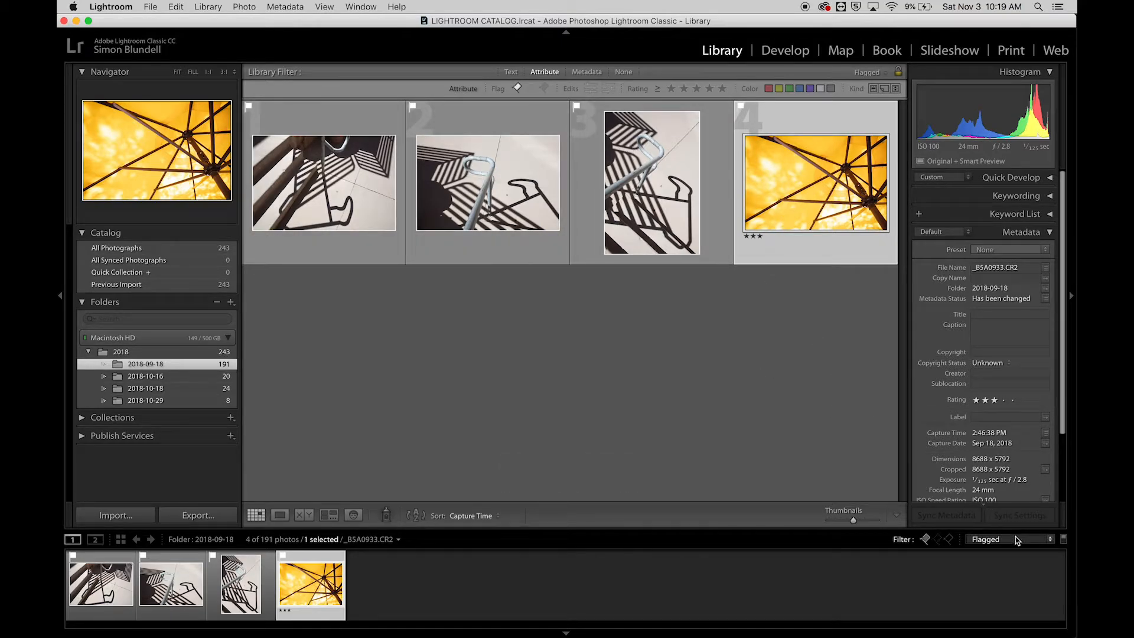
left_click(926, 539)
left_click(925, 539)
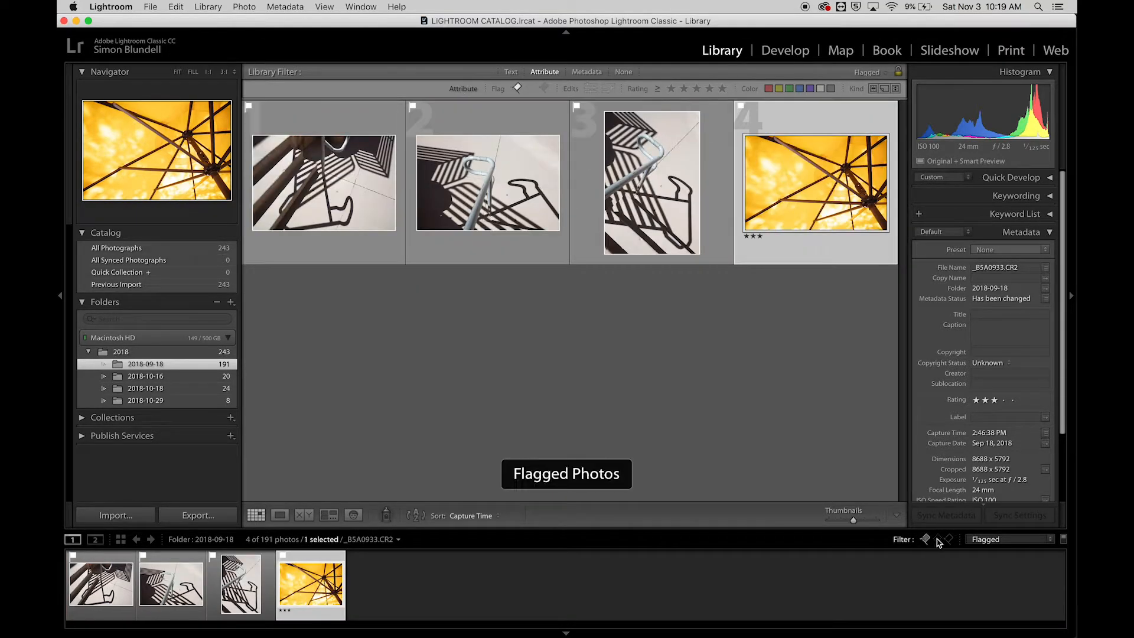
- Include unflagged photos in the flag filter, then clear the filter to show the whole folder
left_click(939, 539)
left_click(940, 540)
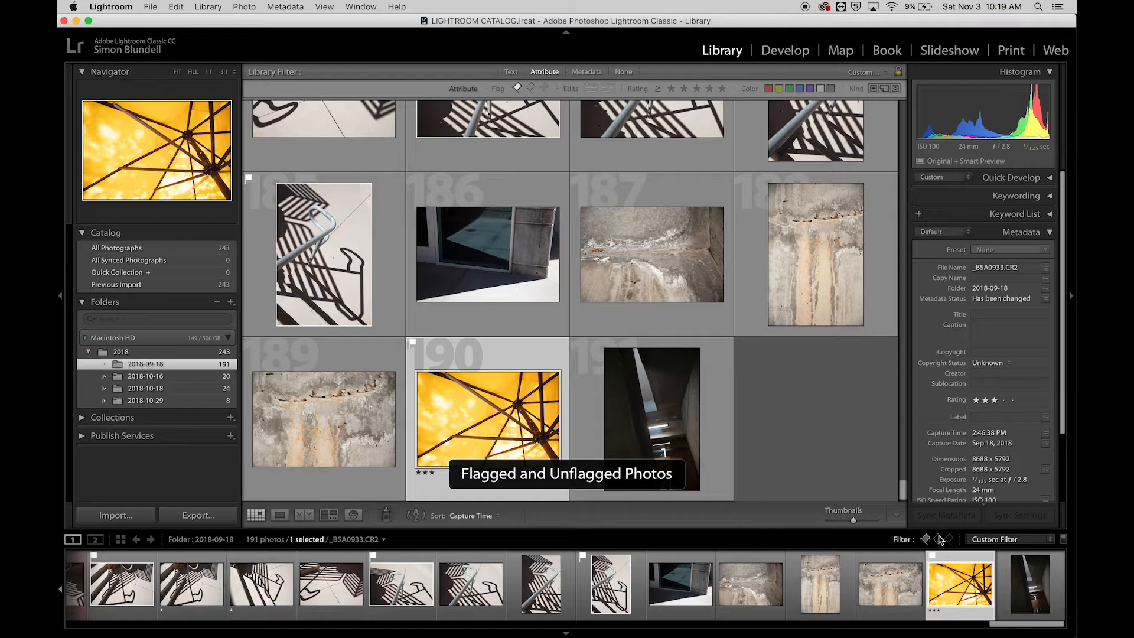
left_click(925, 539)
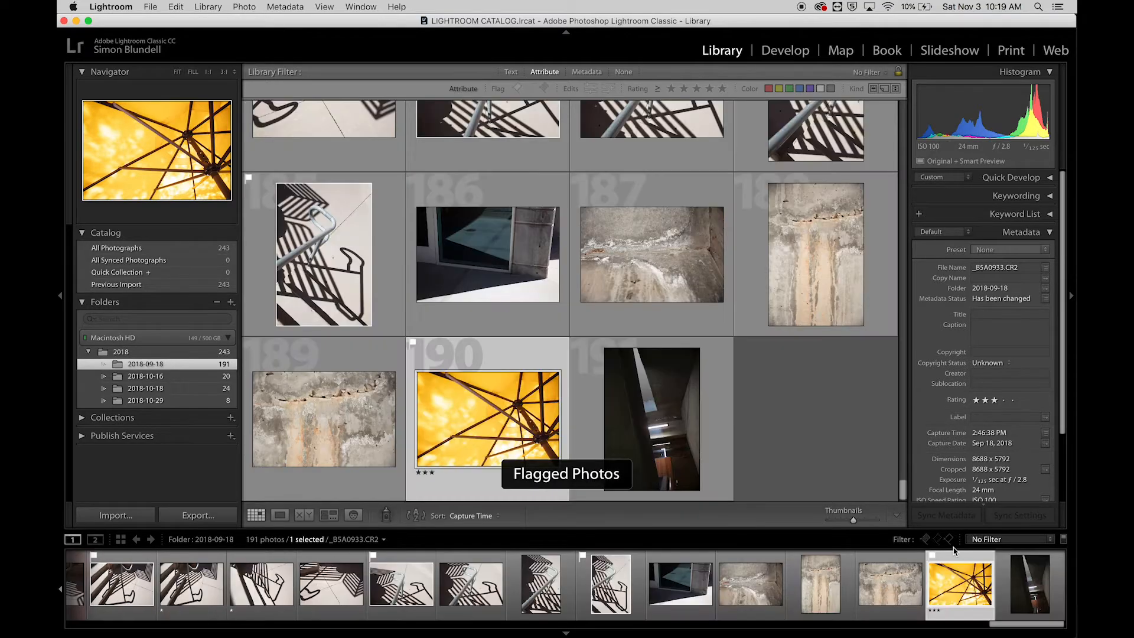
- Apply the Rated filter, narrow it to three stars and higher, and return it to one star and higher
left_click(1020, 541)
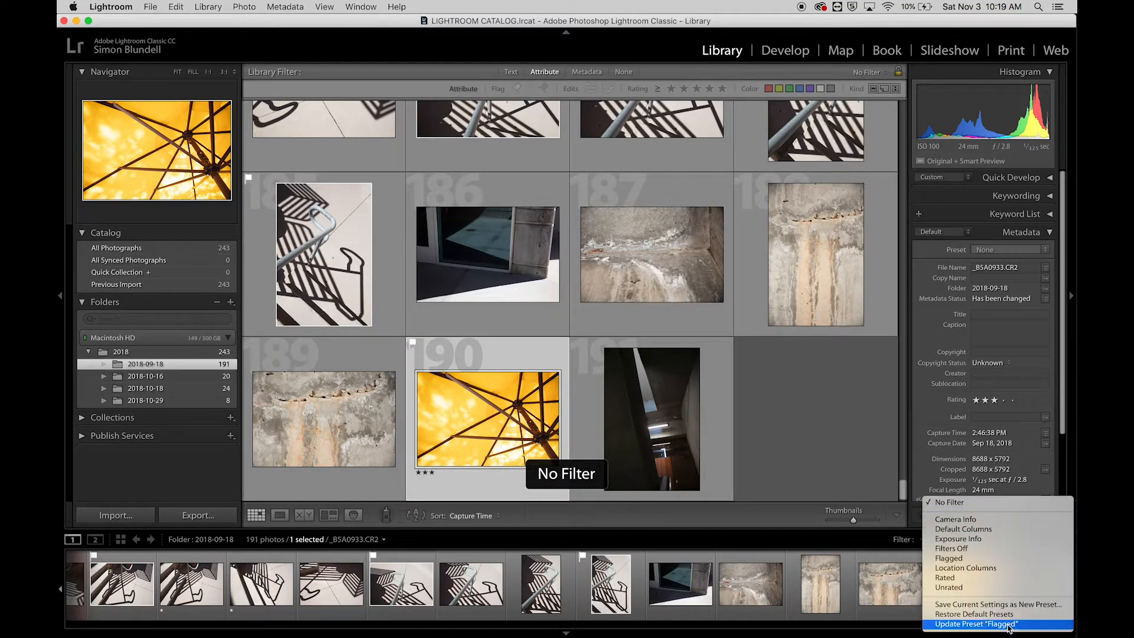
left_click(1020, 579)
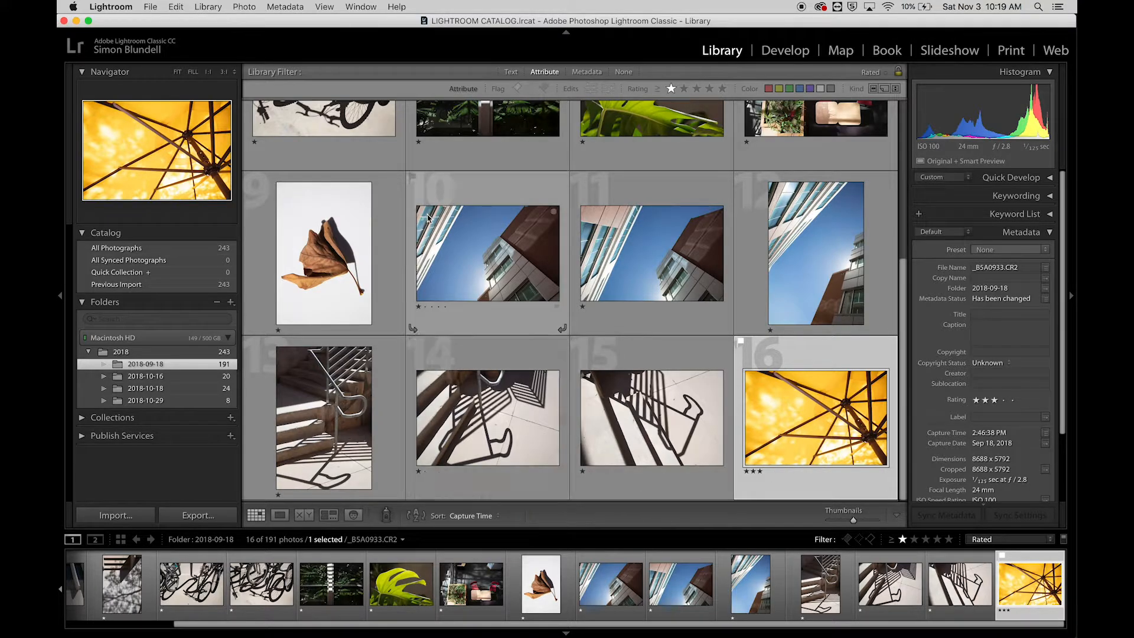
left_click(925, 541)
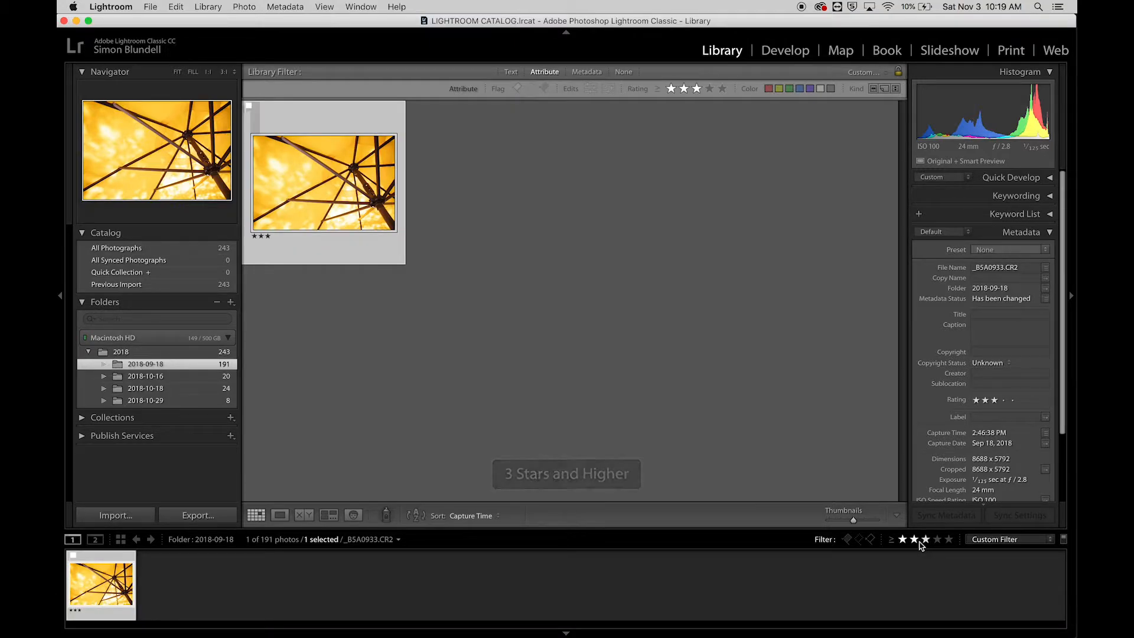
left_click(901, 540)
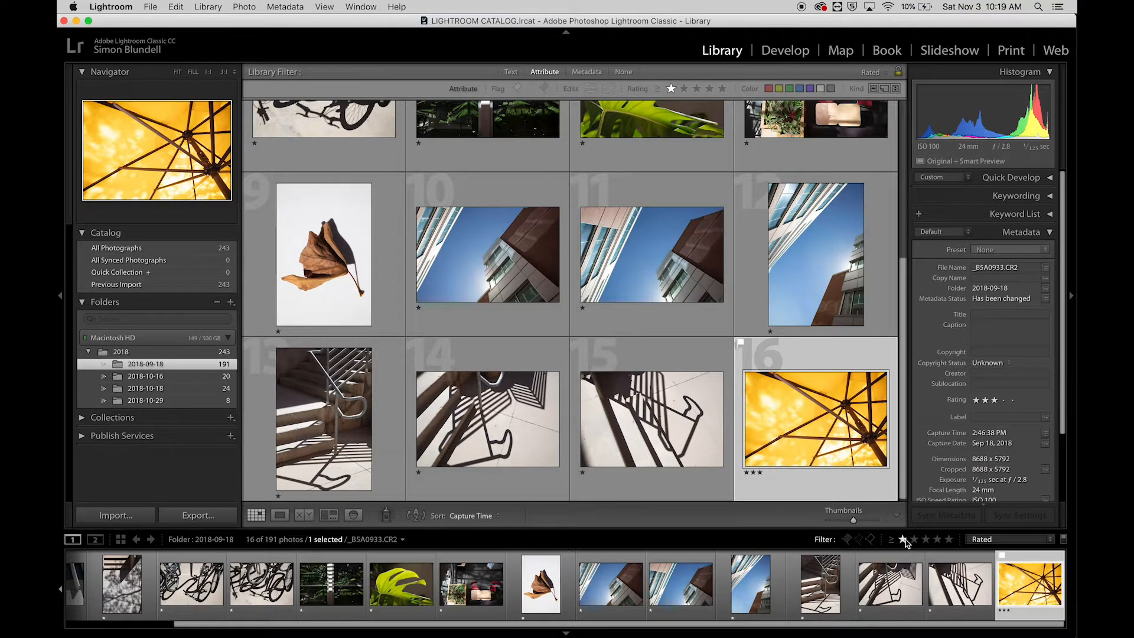
- Add the flagged condition to the one-star filter, then drop the rating condition to show all flagged photos
left_click(848, 539)
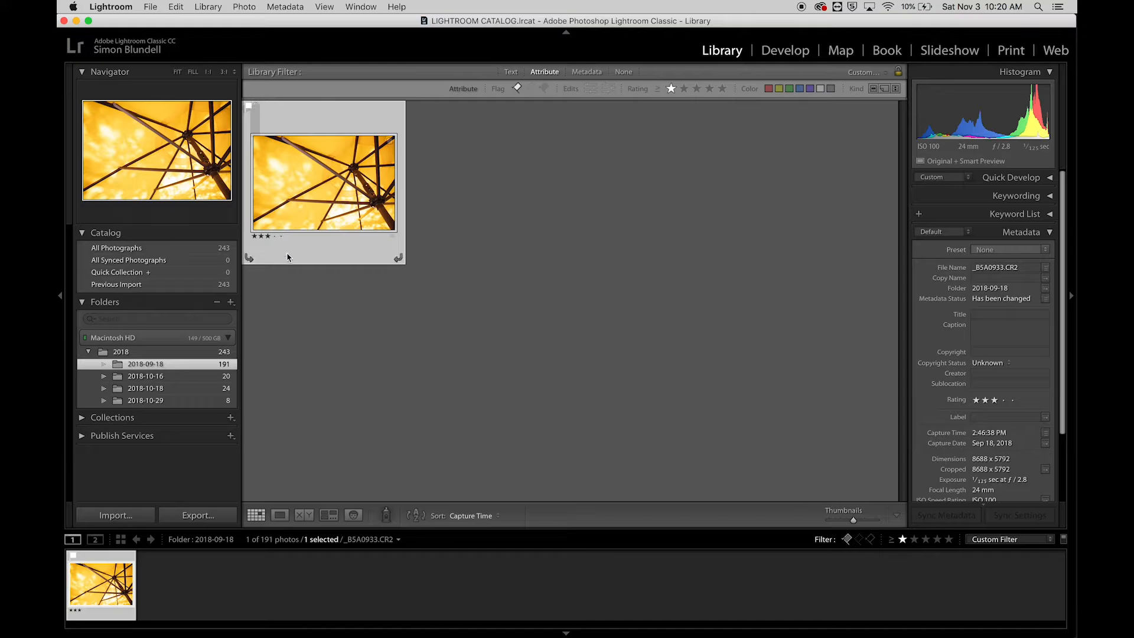
left_click(902, 539)
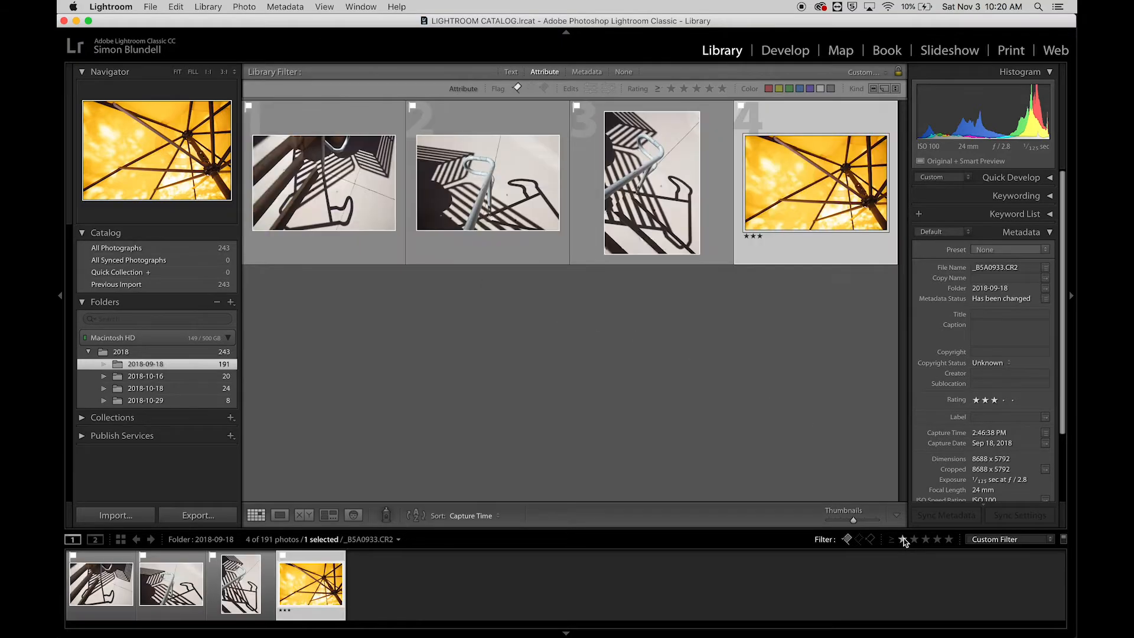
left_click(1003, 540)
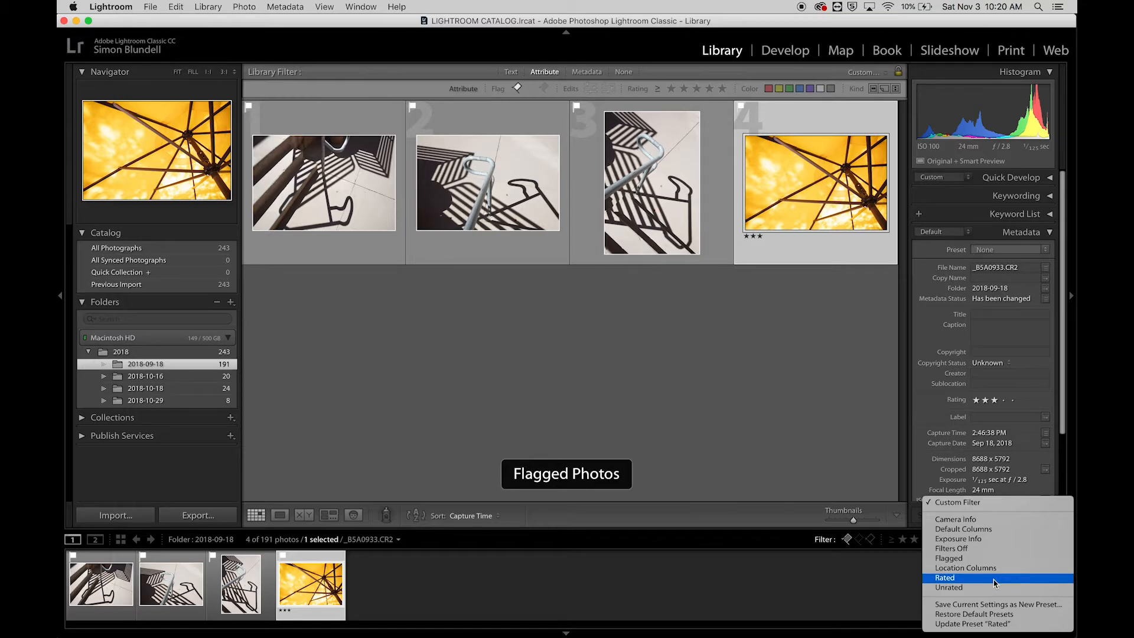
left_click(799, 374)
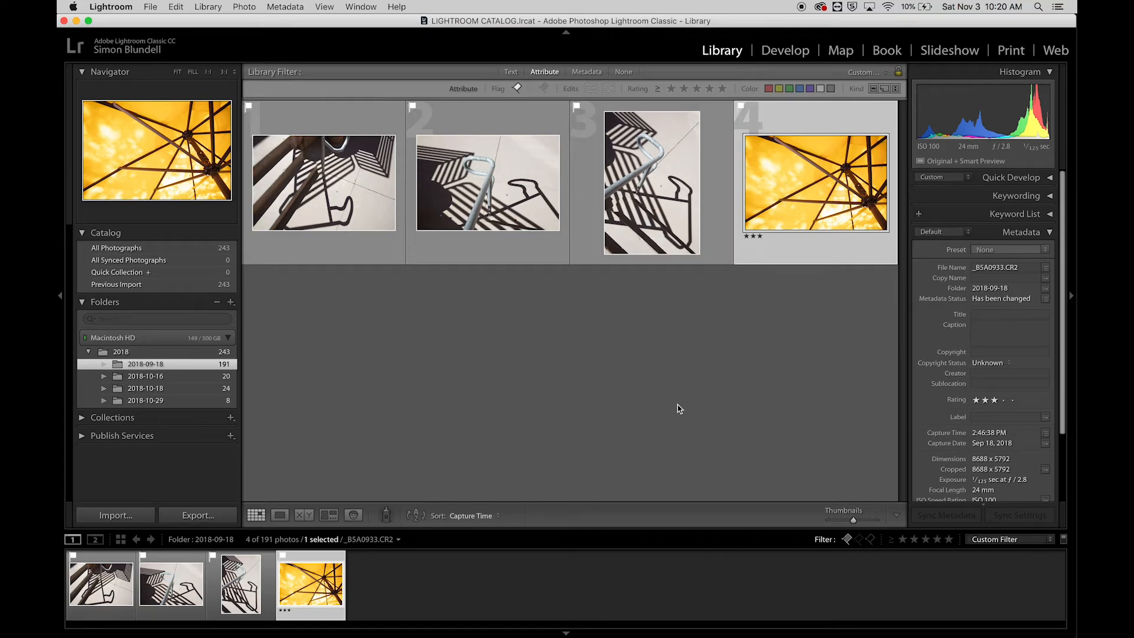
- Limit the flagged photos to those rated one star and higher
left_click(902, 539)
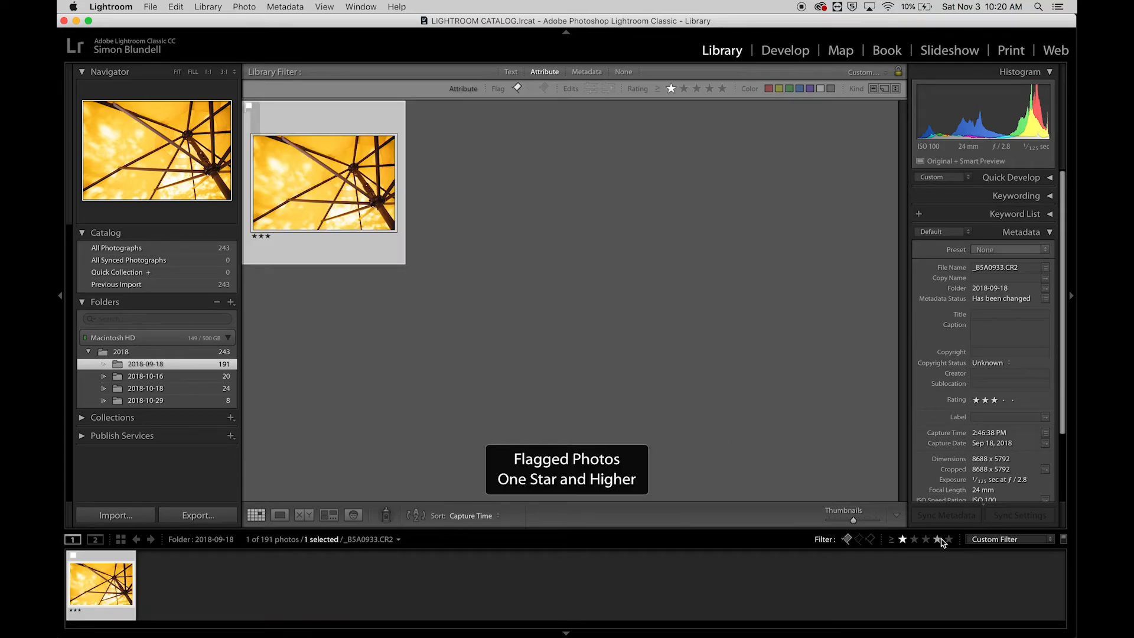
left_click(1001, 540)
left_click(1002, 539)
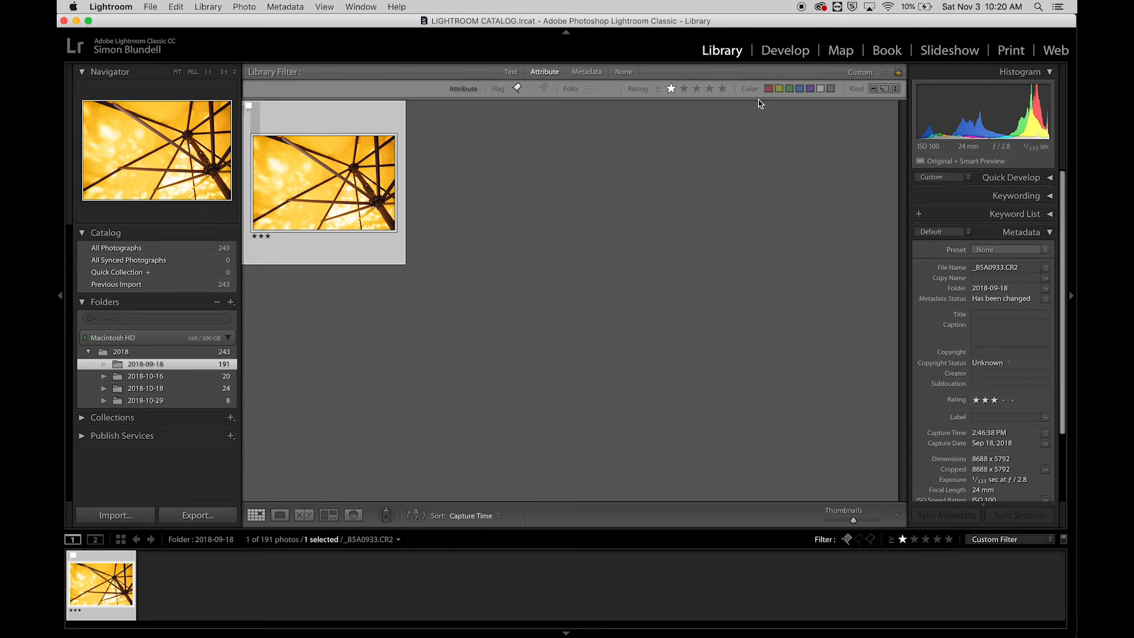
- Drop the rating and flagged conditions and filter the folder by the Red color label only
left_click(902, 540)
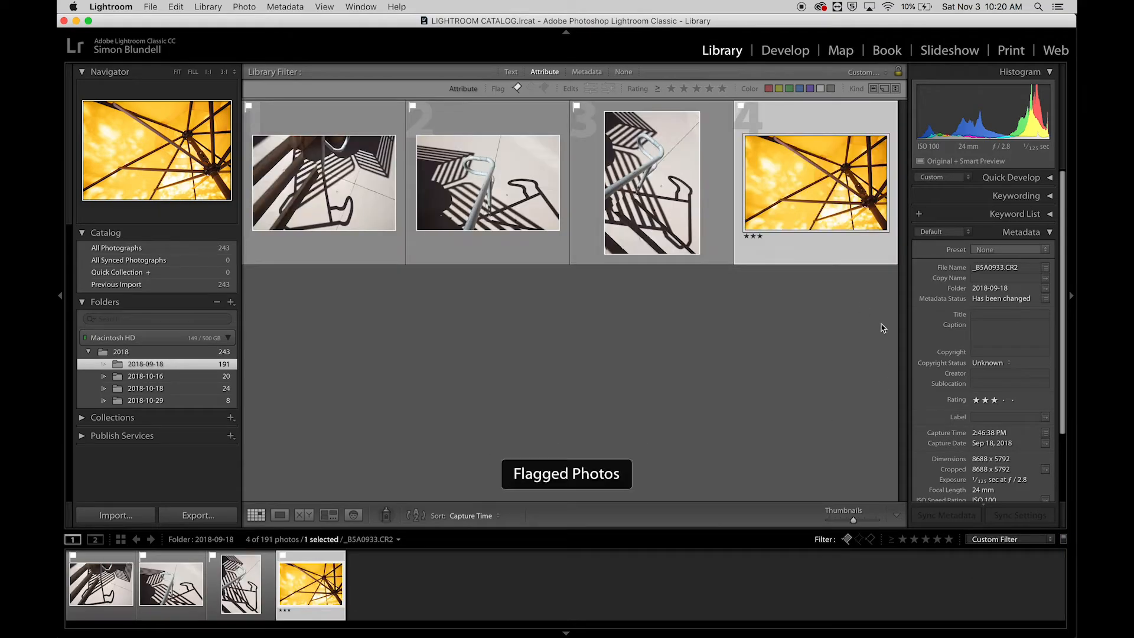
left_click(768, 88)
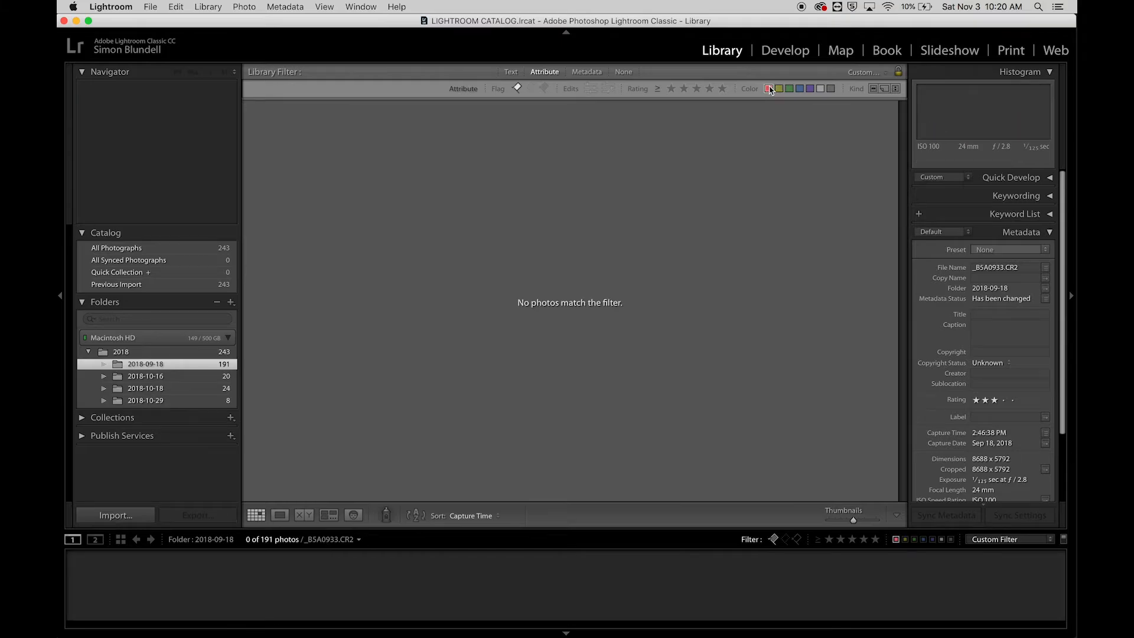
left_click(773, 539)
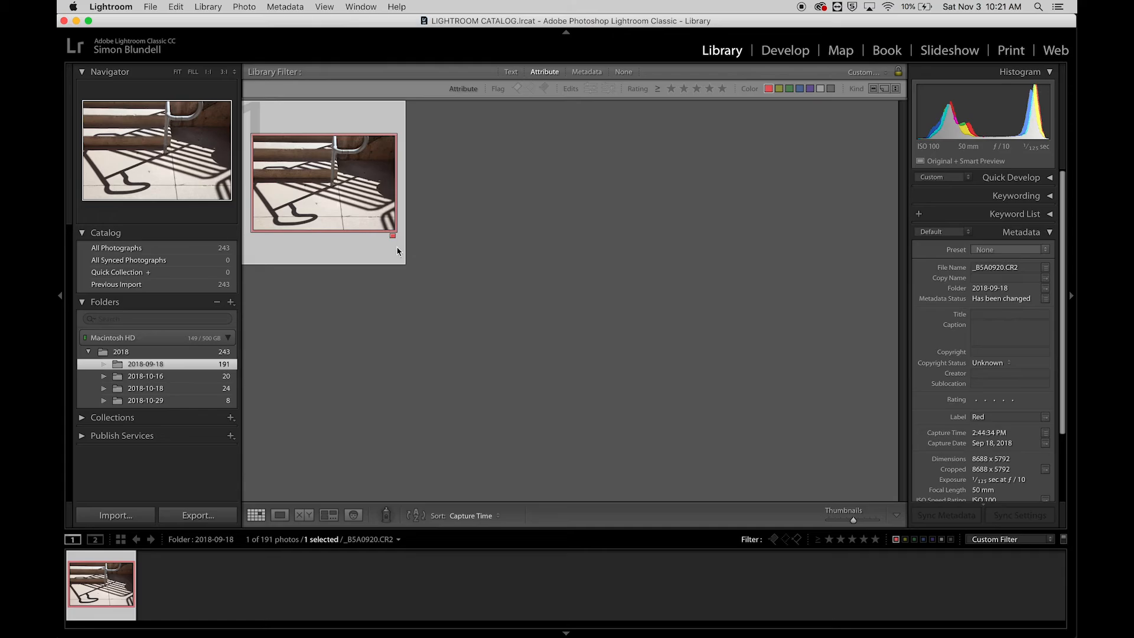
- Remove the Red color label from the filtered railing shadow photo and turn off the Red label filter
left_click(244, 7)
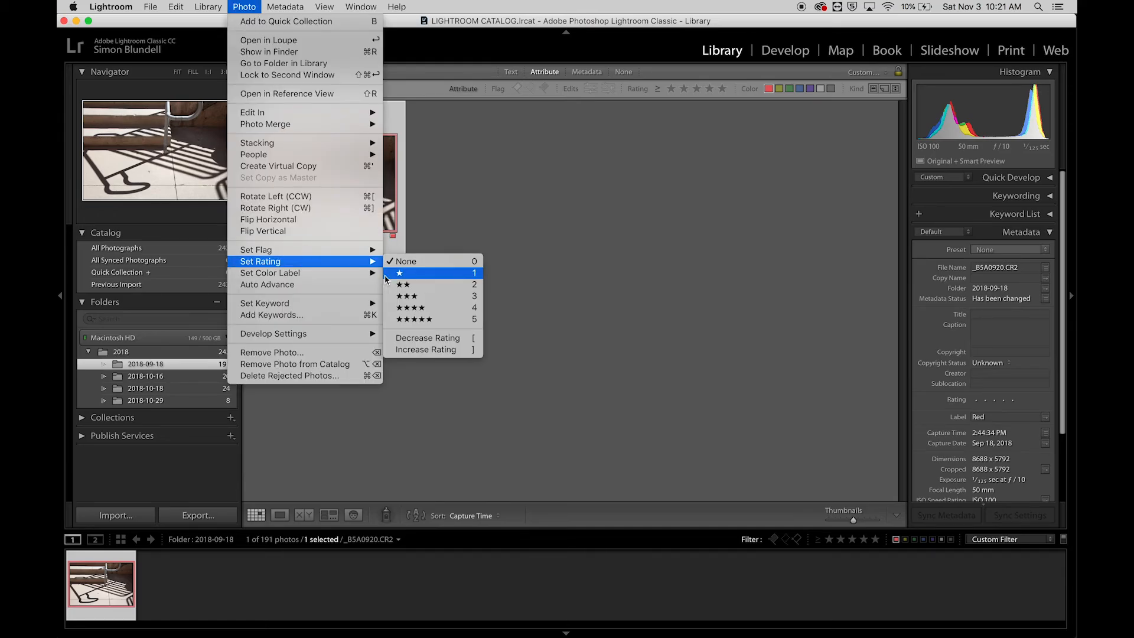
mouse_move(325, 275)
left_click(407, 274)
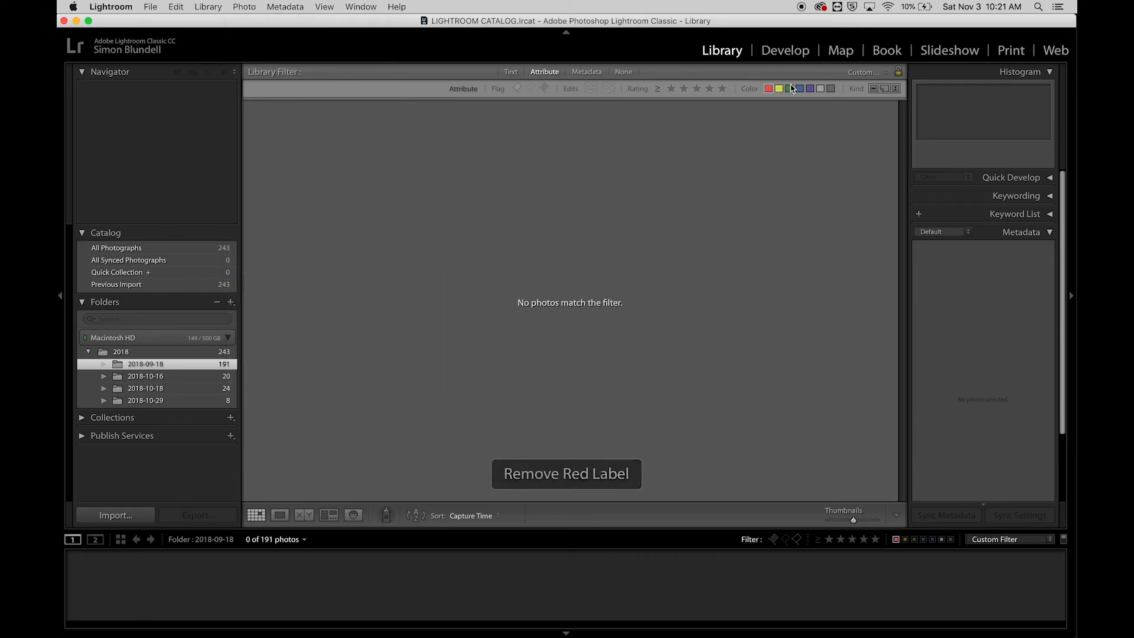
left_click(768, 88)
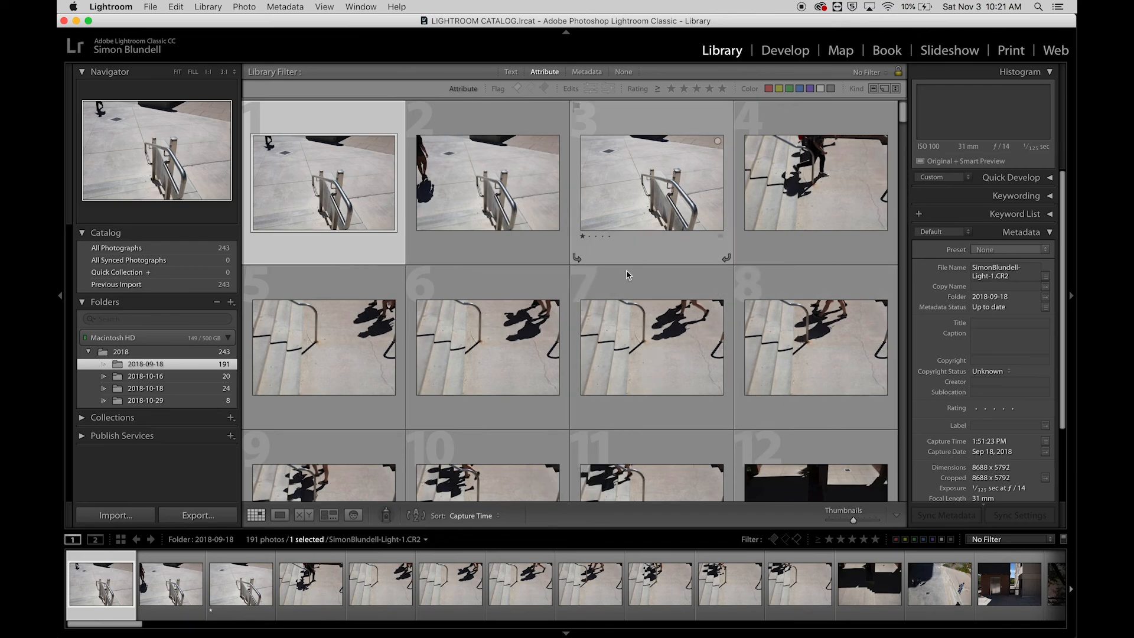
scroll(633, 359, "down", 3)
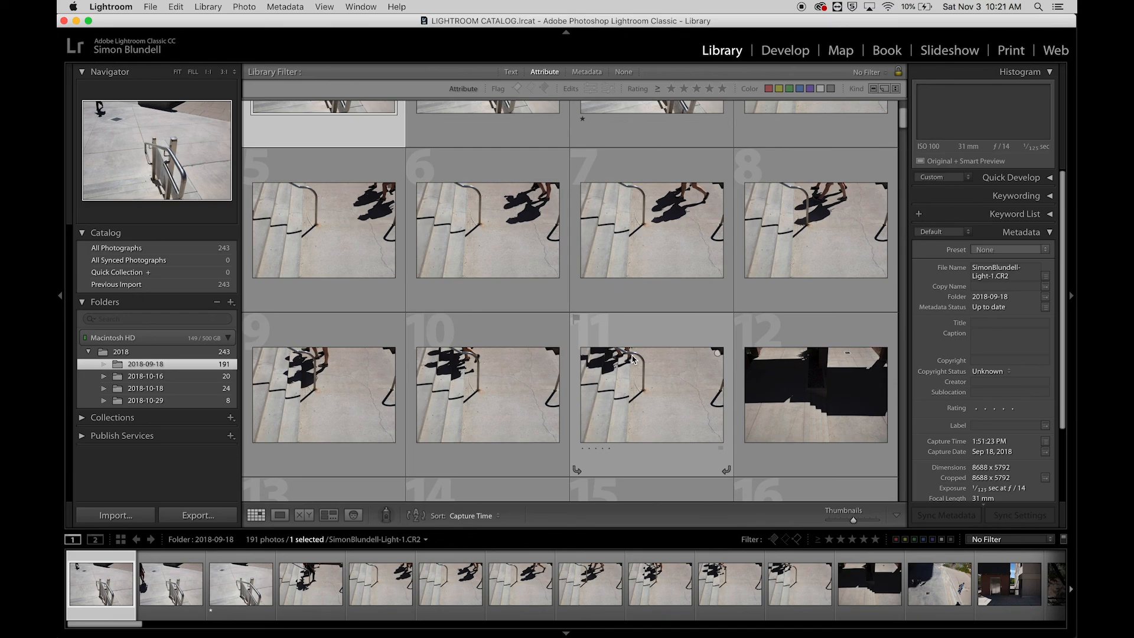